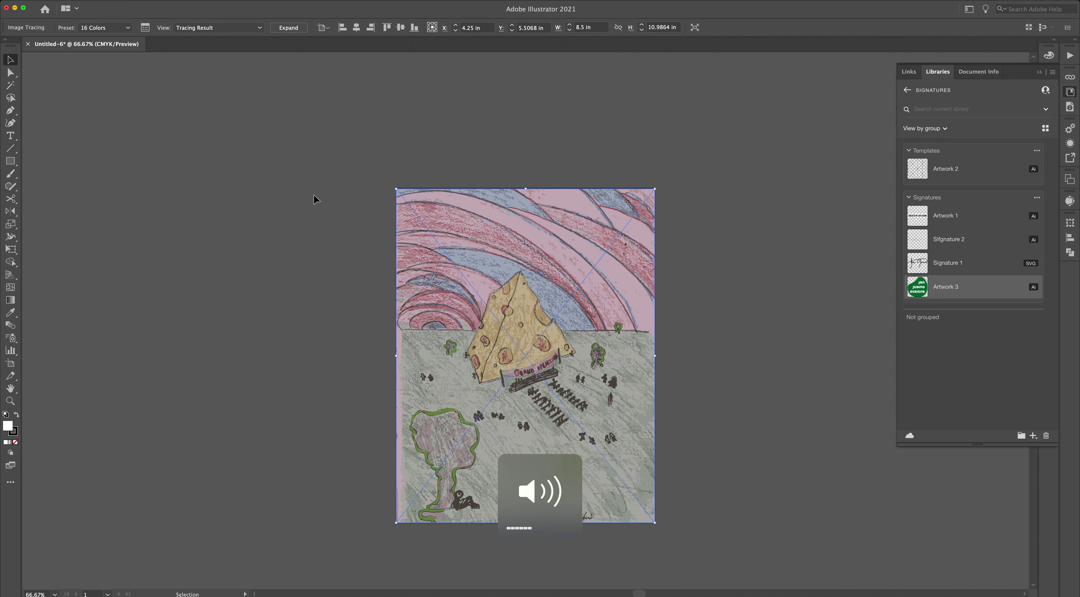
Place a copy of the 16-color traced drawing directly left of the original
left_click(320, 285)
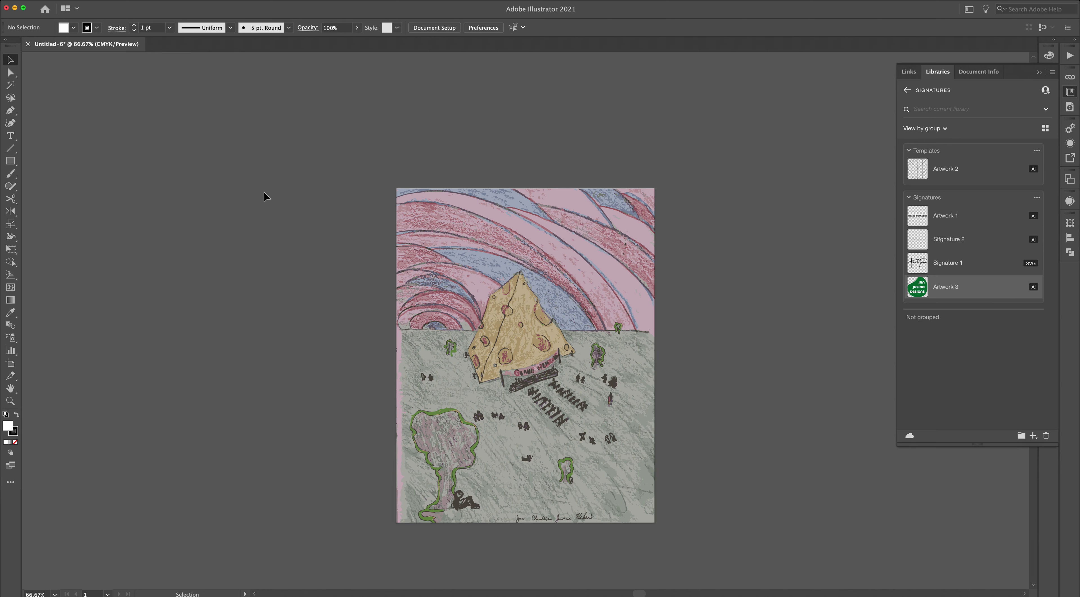
left_click(398, 206)
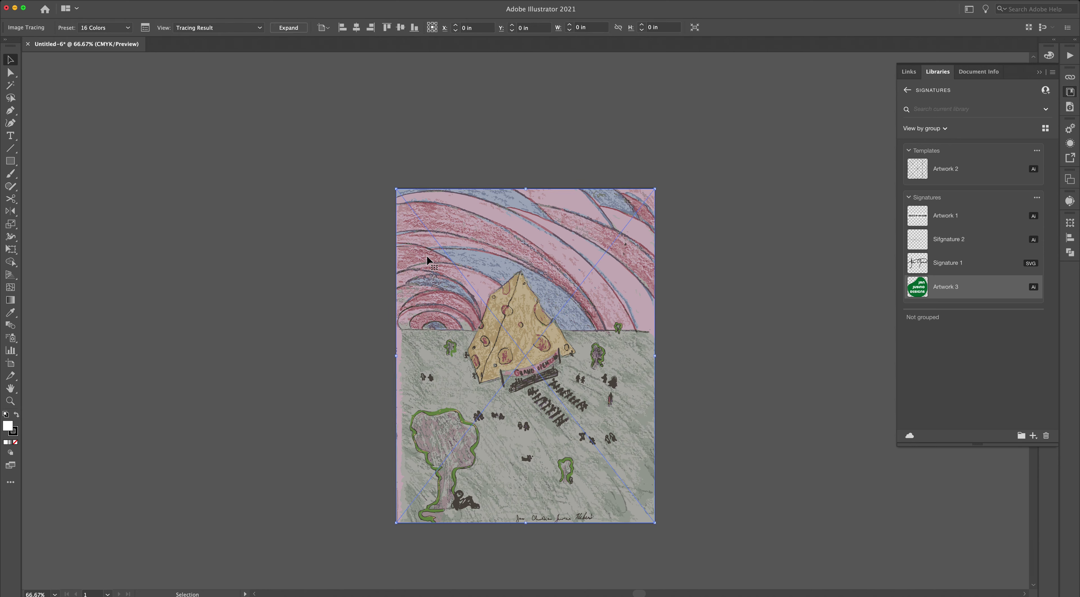
left_click(289, 27)
left_click(356, 153)
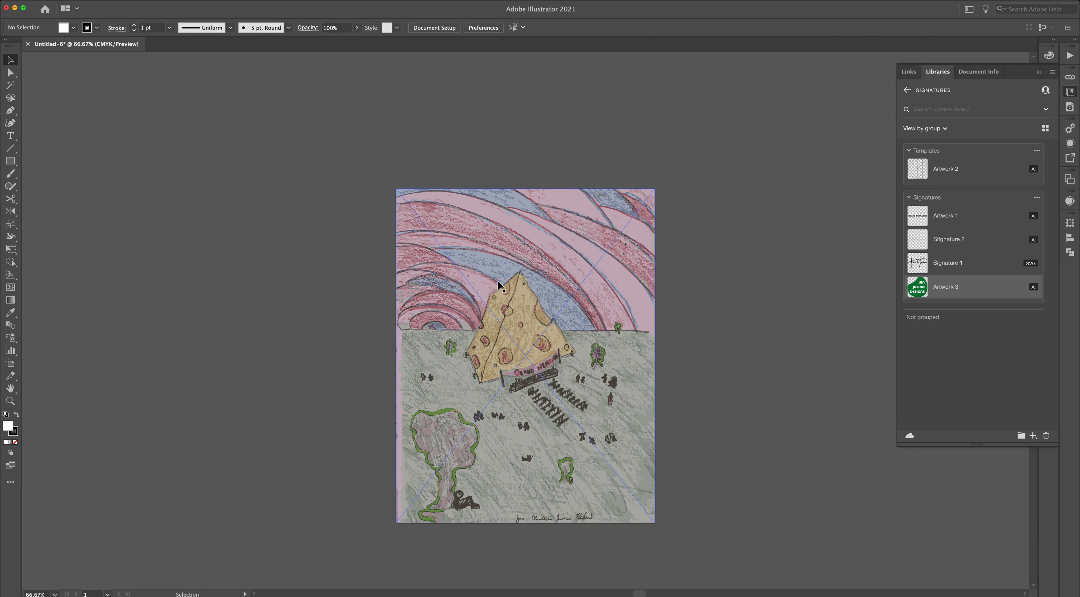
mouse_move(485, 284)
left_mouse_down()
mouse_move(330, 273)
mouse_move(239, 281)
left_mouse_up()
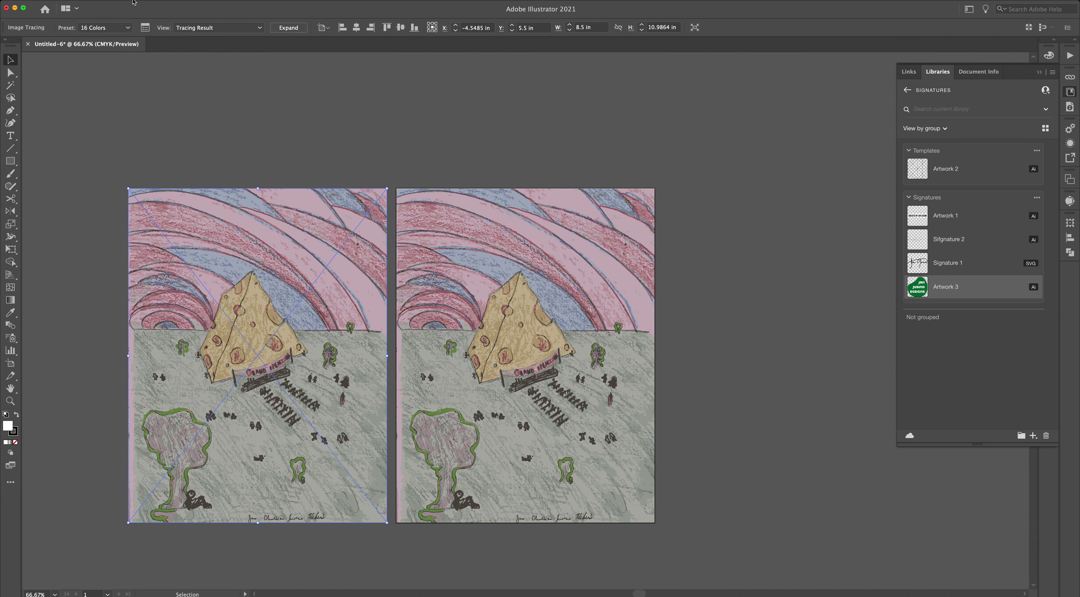
Apply the Black and White Logo tracing preset to the left copy of the drawing
left_click(86, 29)
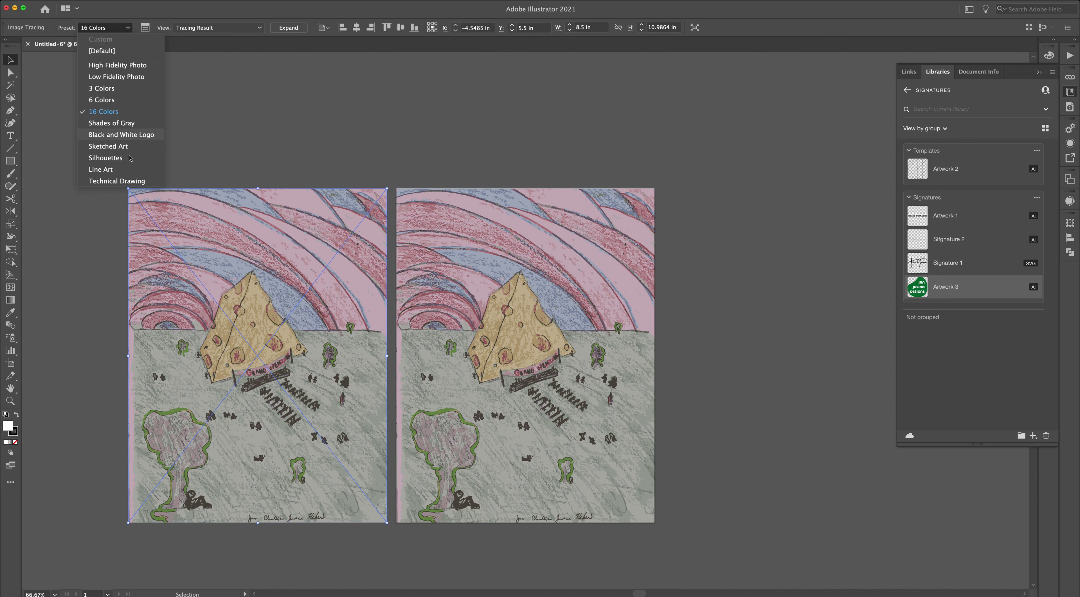
key("Return")
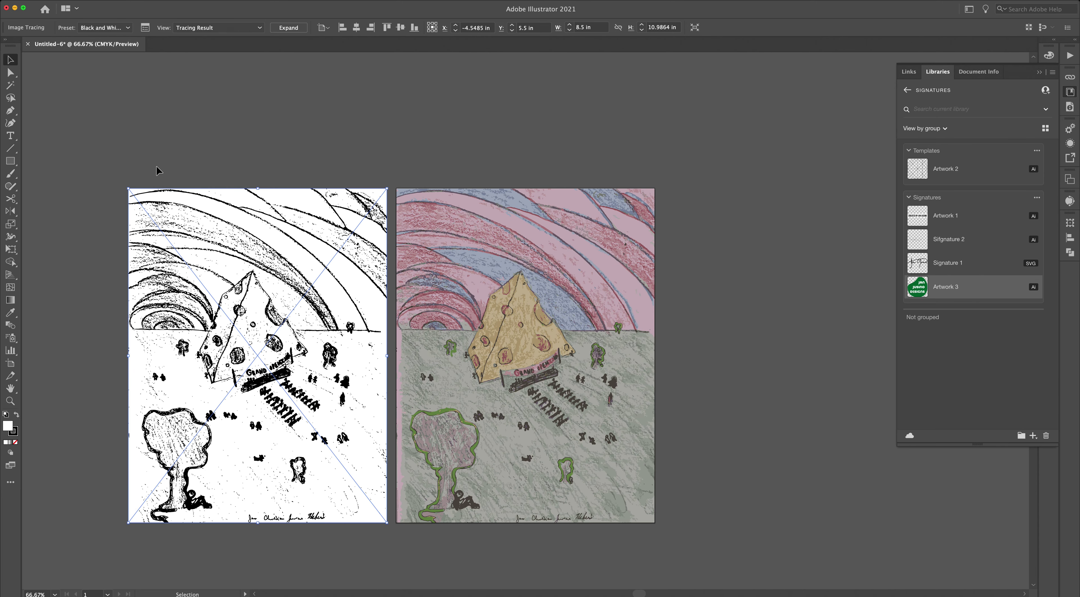
left_click(267, 149)
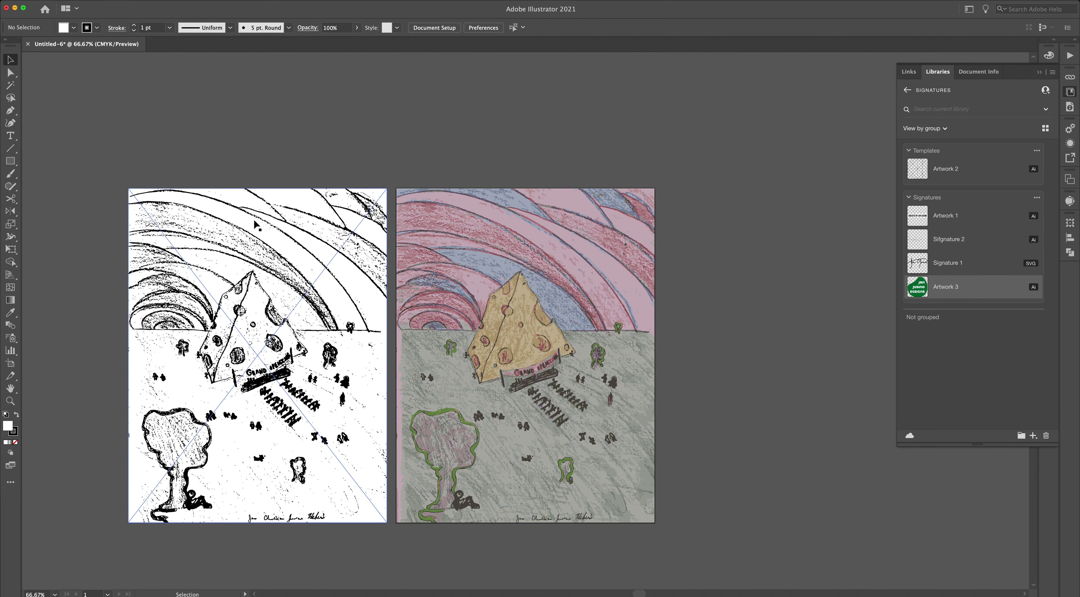
Copy the black-and-white tracing to the right of the color drawing and try the Silhouettes preset on it
left_click_drag(213, 280, 751, 281)
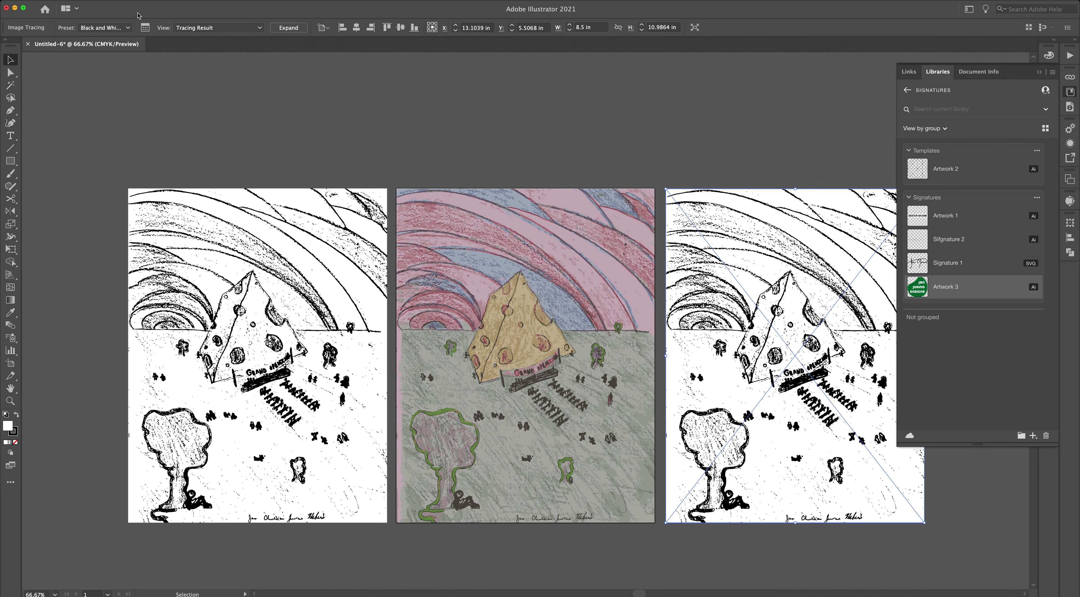
left_click(105, 28)
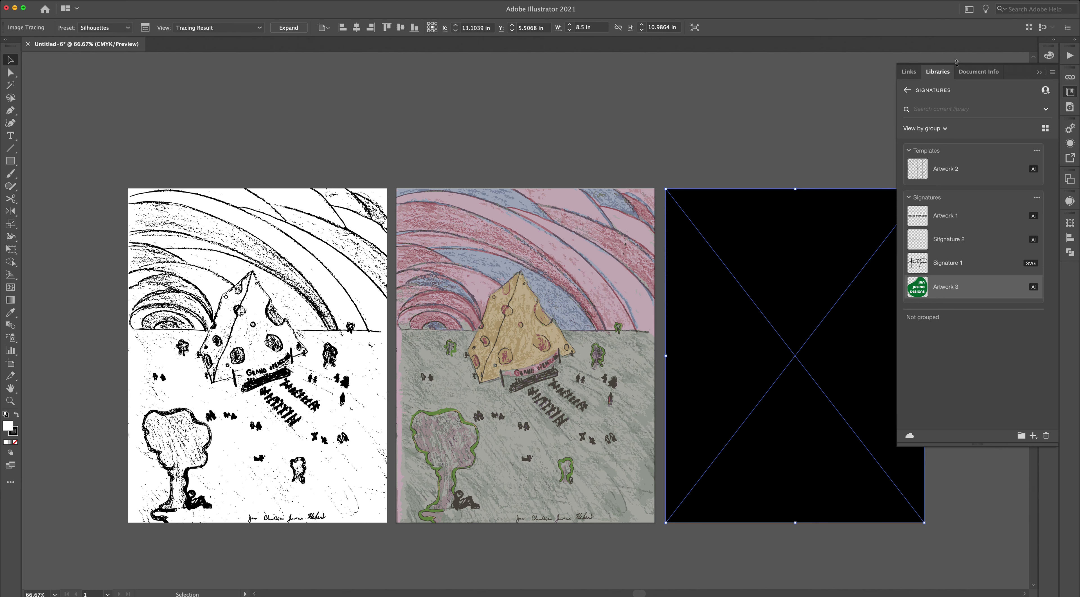
left_click(1045, 73)
Apply the Sketched Art tracing preset to the right copy of the drawing
left_click(105, 27)
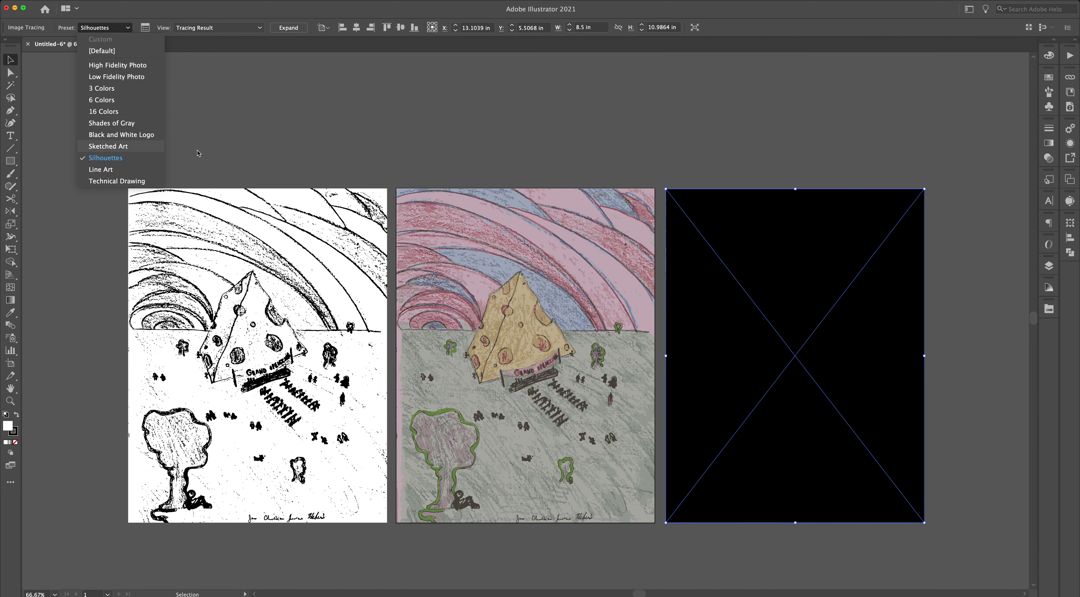
key("Return")
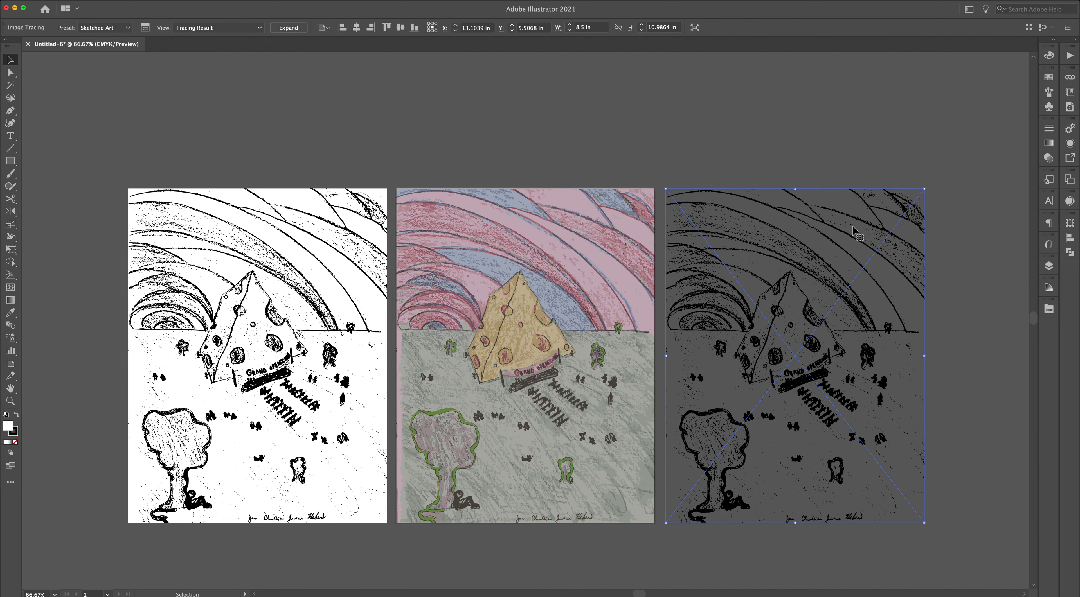
left_click(1010, 401)
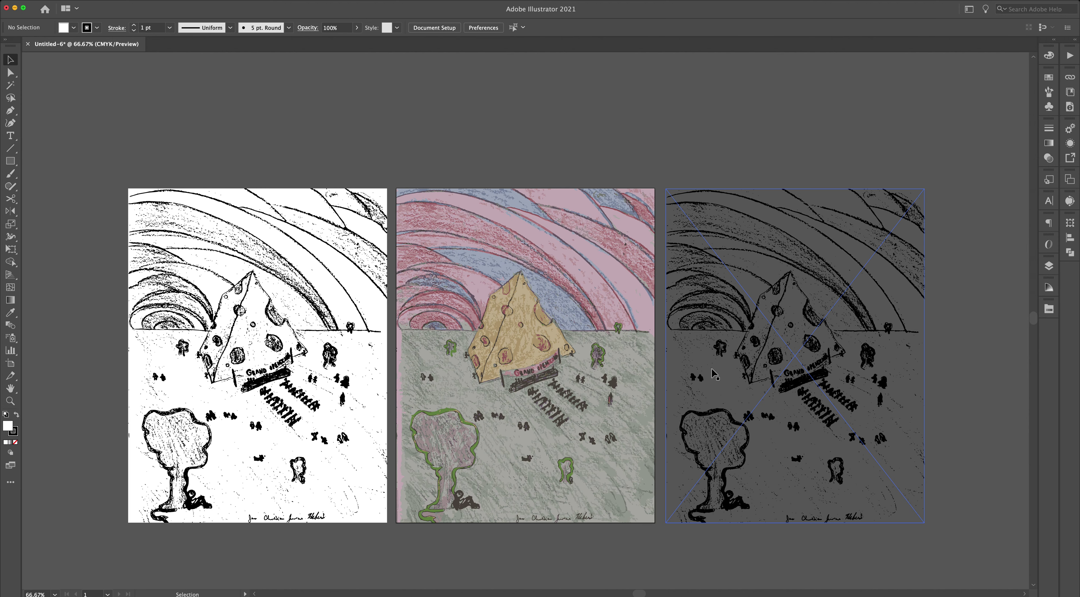
Duplicate the letter-size artboard so that the left and right drawings each sit on their own artboard
left_click(717, 374)
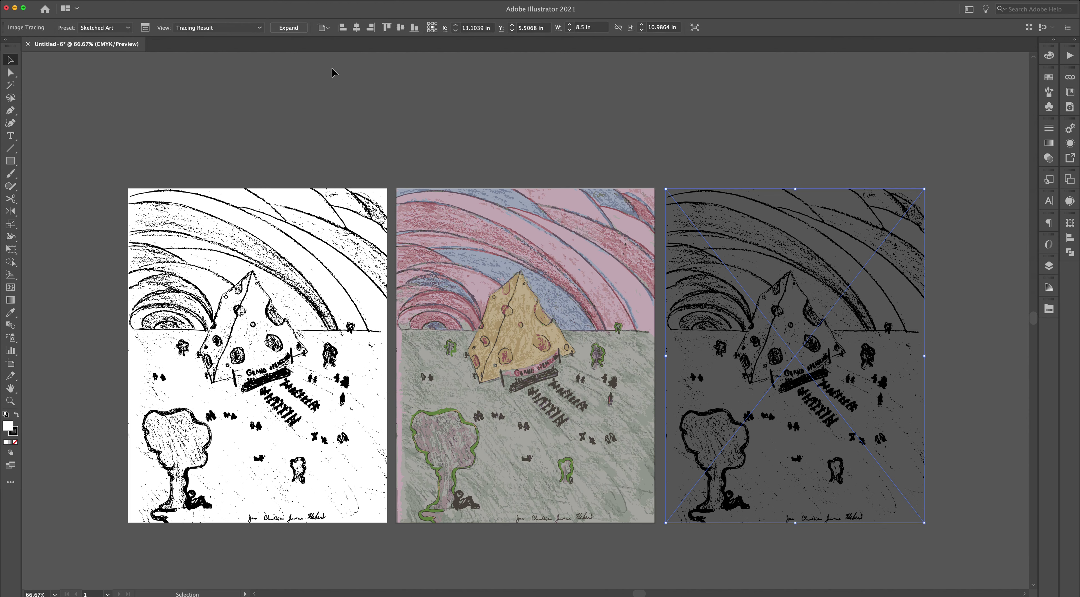
left_click(428, 48)
left_click(434, 27)
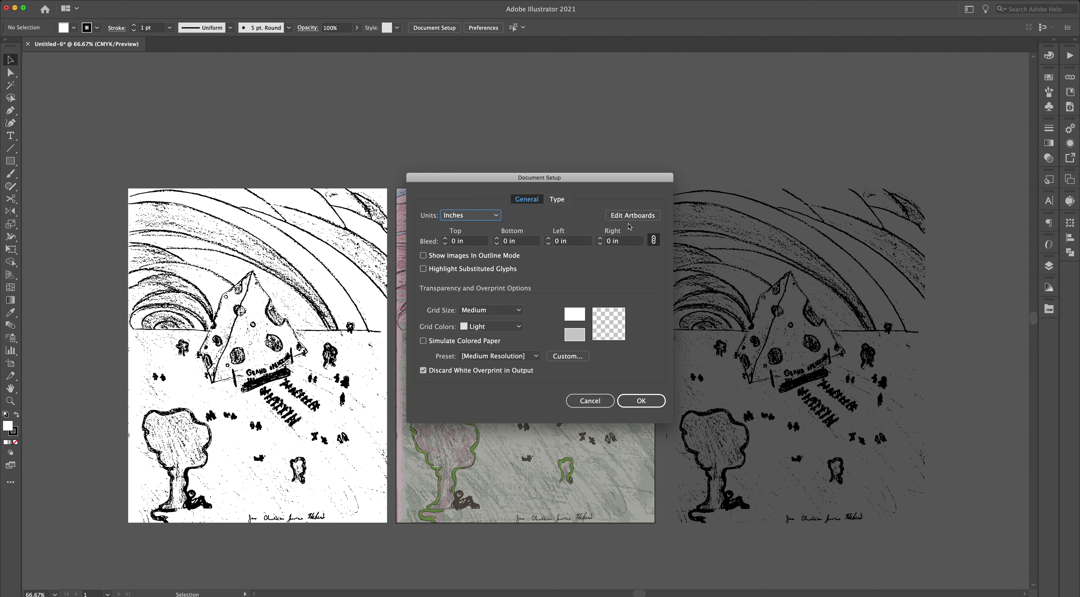
left_click(629, 216)
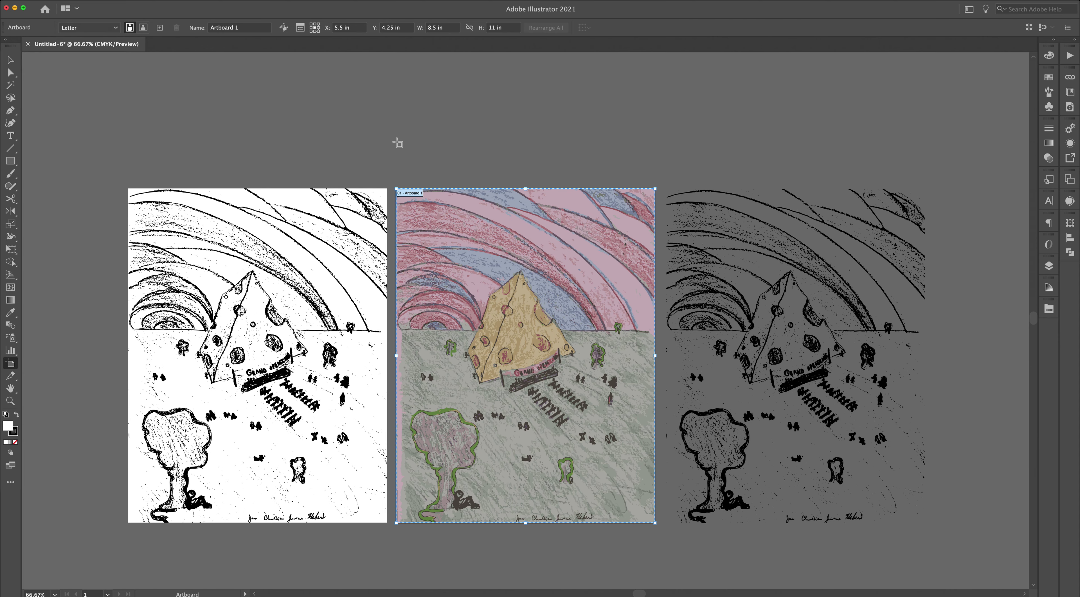
left_click_drag(508, 233, 776, 238)
key("v")
Expand the right, middle and left image tracings into editable vector paths
left_click(776, 239)
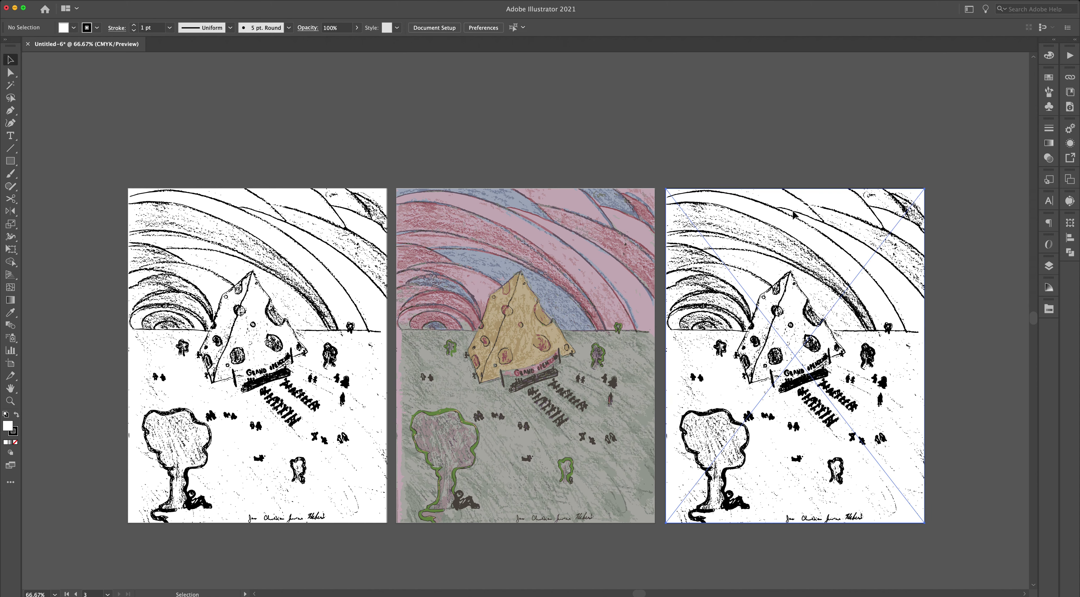
left_click(289, 27)
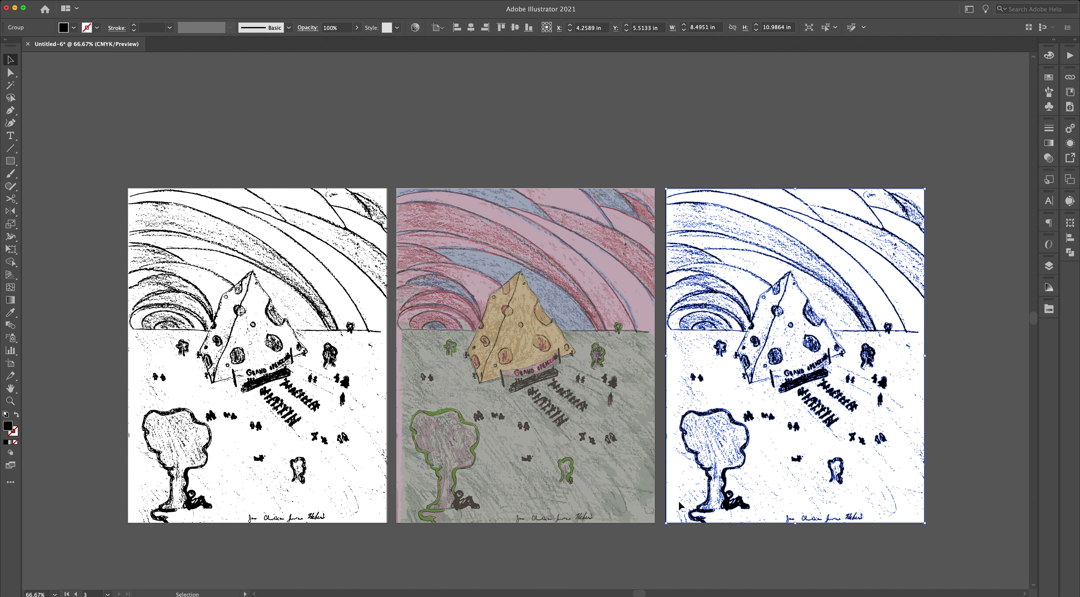
left_click(587, 478)
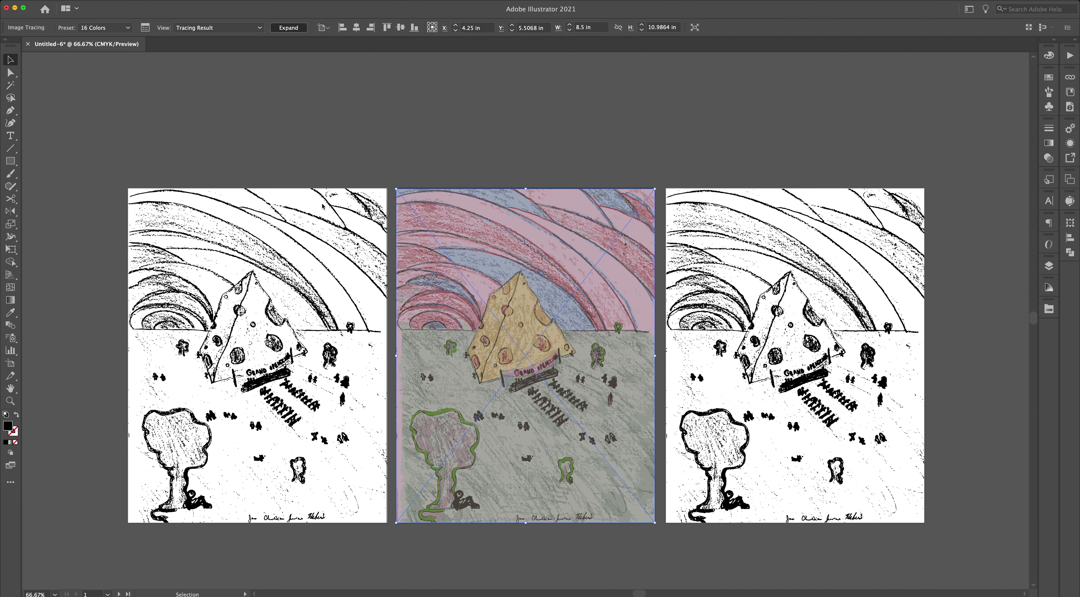
left_click(289, 27)
left_click(331, 210)
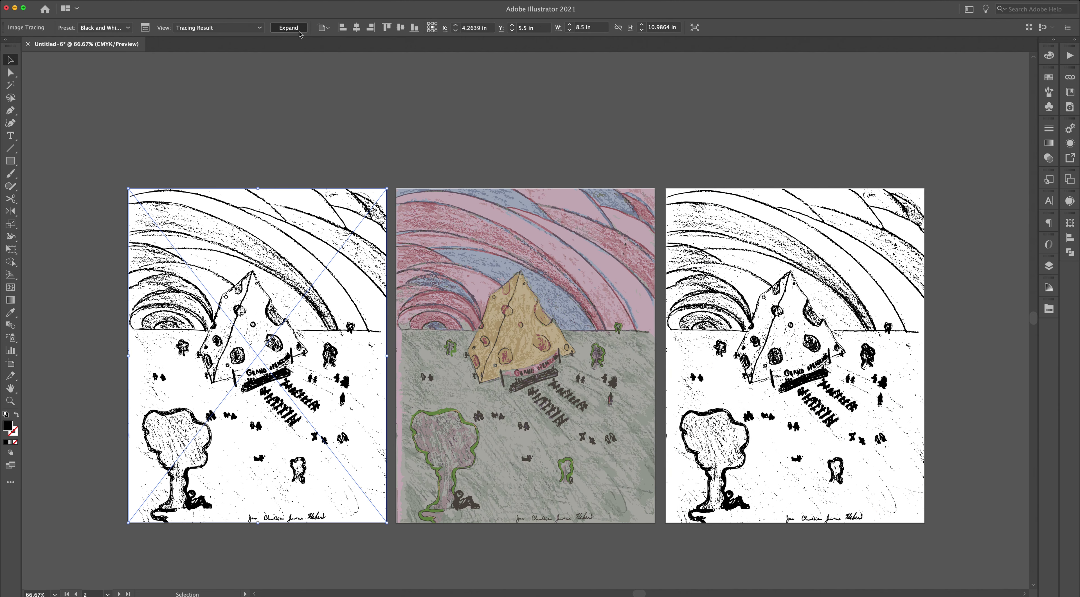
left_click(299, 28)
left_click(299, 540)
Delete the handwritten signature along the bottom edge of the left and right black-and-white drawings
key("a")
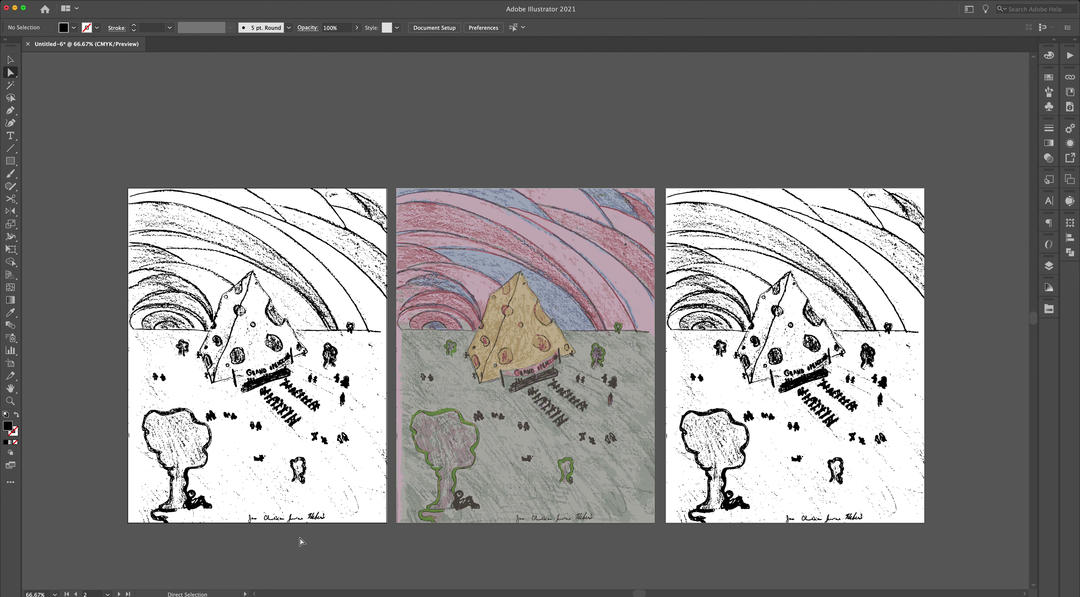
left_click_drag(331, 524, 239, 514)
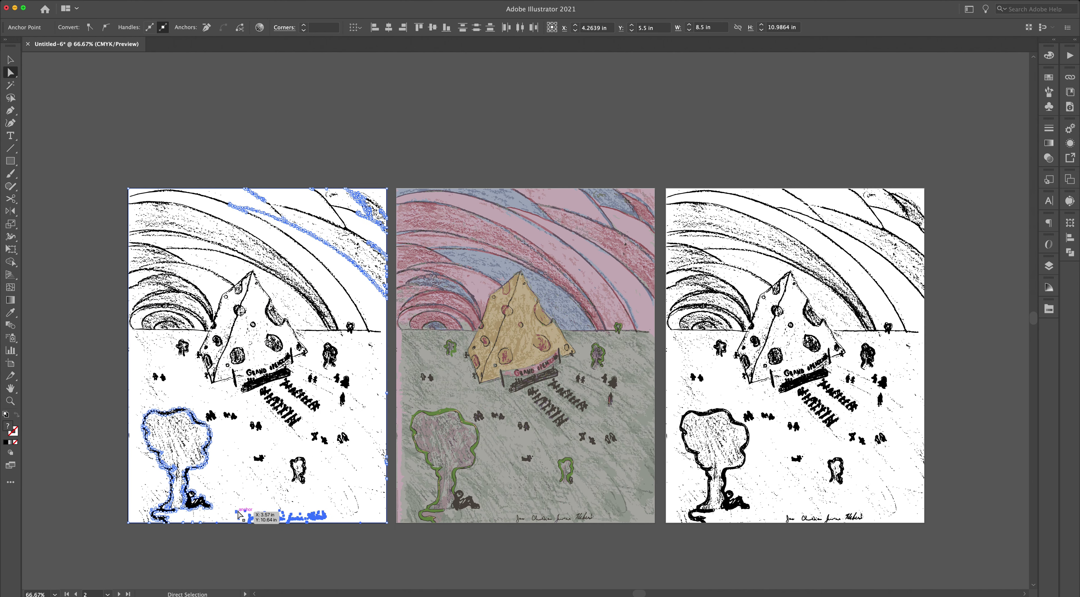
left_click(360, 541)
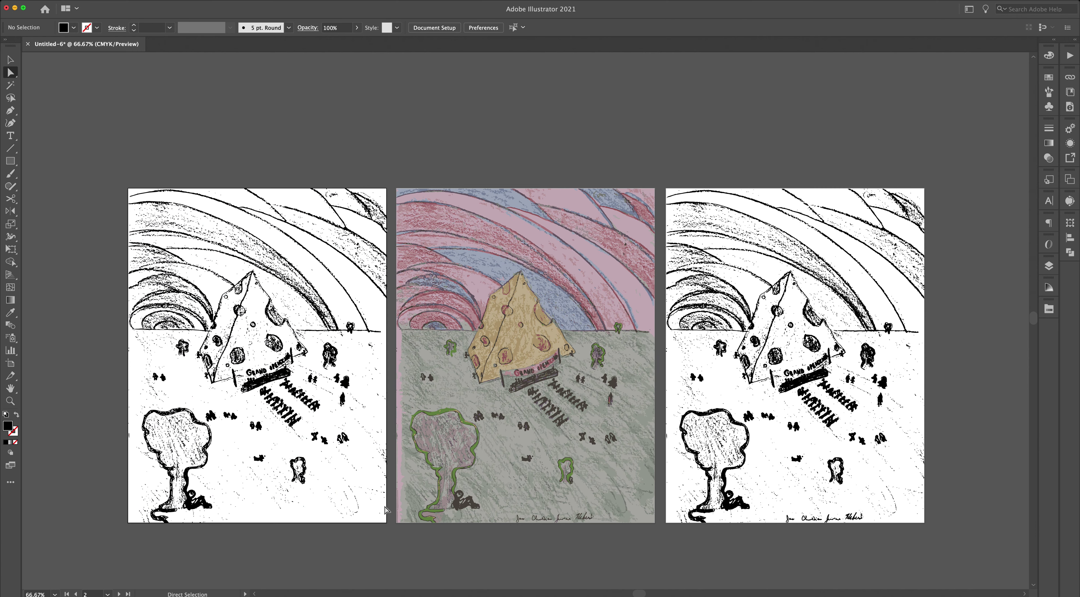
mouse_move(897, 529)
left_mouse_down()
mouse_move(794, 530)
mouse_move(776, 520)
left_mouse_up()
mouse_move(870, 542)
left_mouse_down()
mouse_move(844, 550)
mouse_move(781, 517)
left_mouse_up()
key("Delete")
Draw a rectangle of about 8.5 × 11 in covering the entire right artboard
key("m")
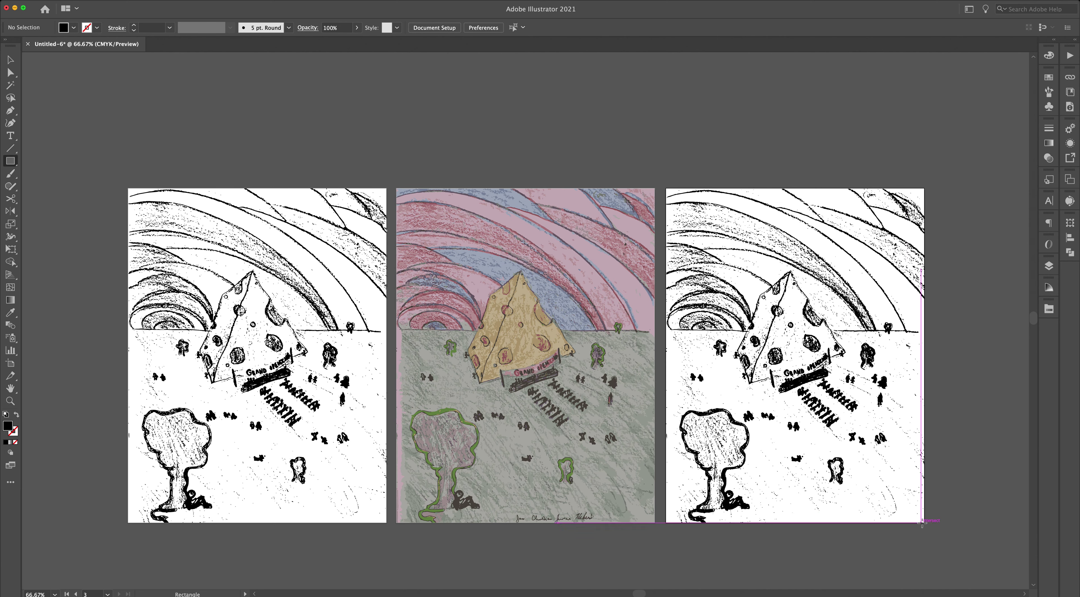
left_click_drag(924, 523, 665, 188)
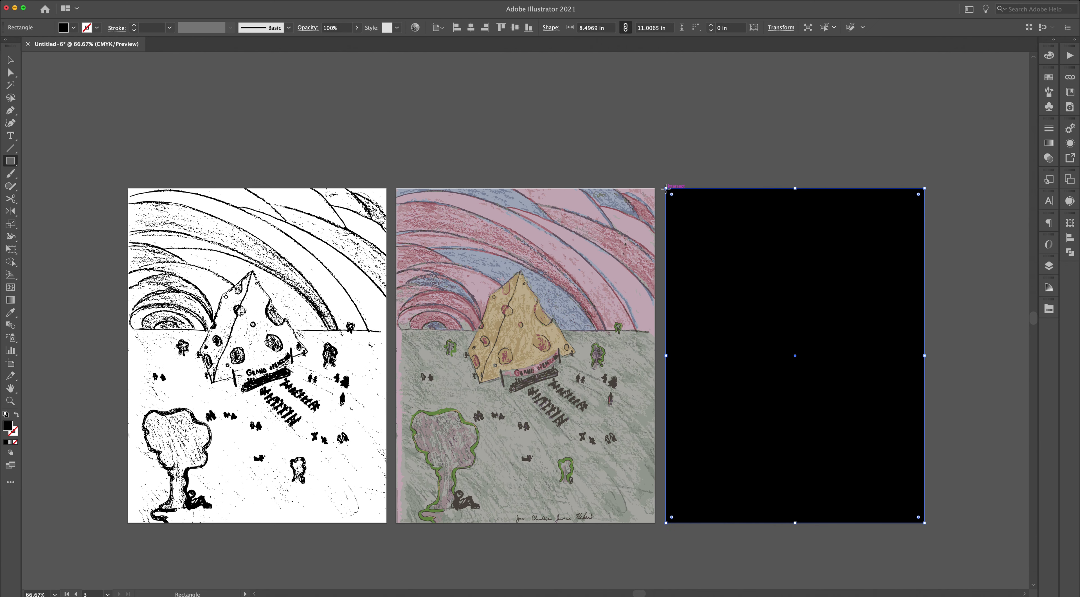
key("super")
key("v")
Fill the rectangle on the right artboard with red and send it behind the sketch
left_click(74, 28)
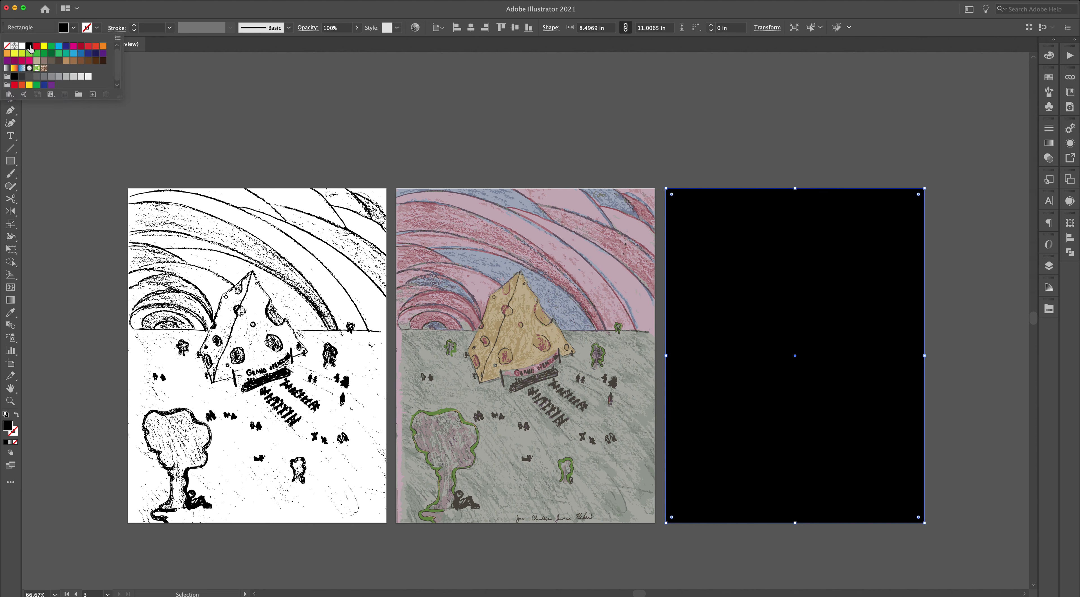
left_click(37, 47)
left_click(618, 115)
left_click(618, 115)
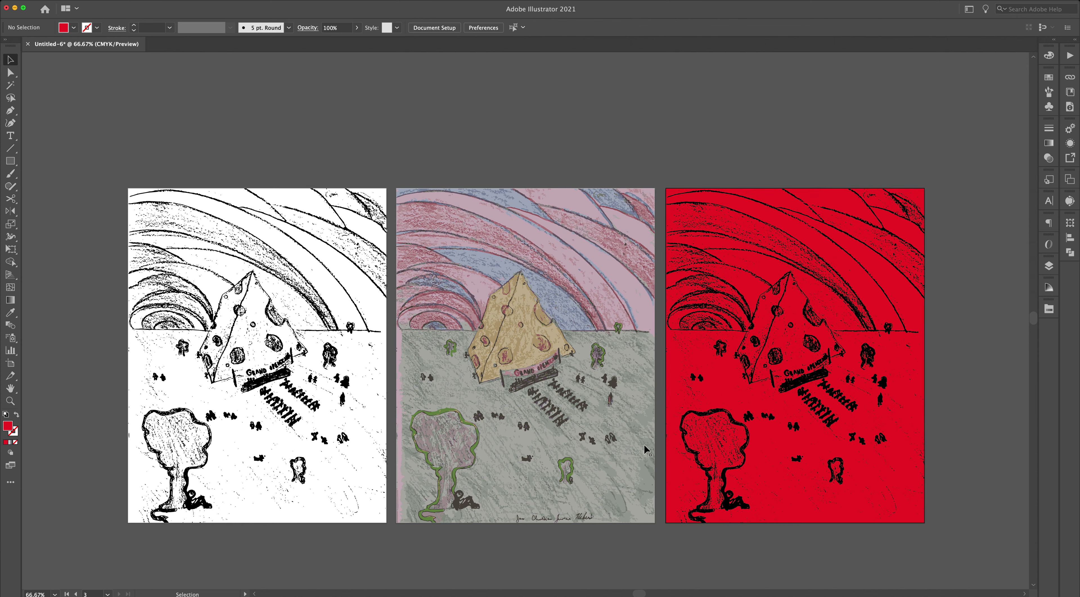
Delete the signature together with the connected gray ground shapes from the color drawing
key("a")
left_click(517, 516)
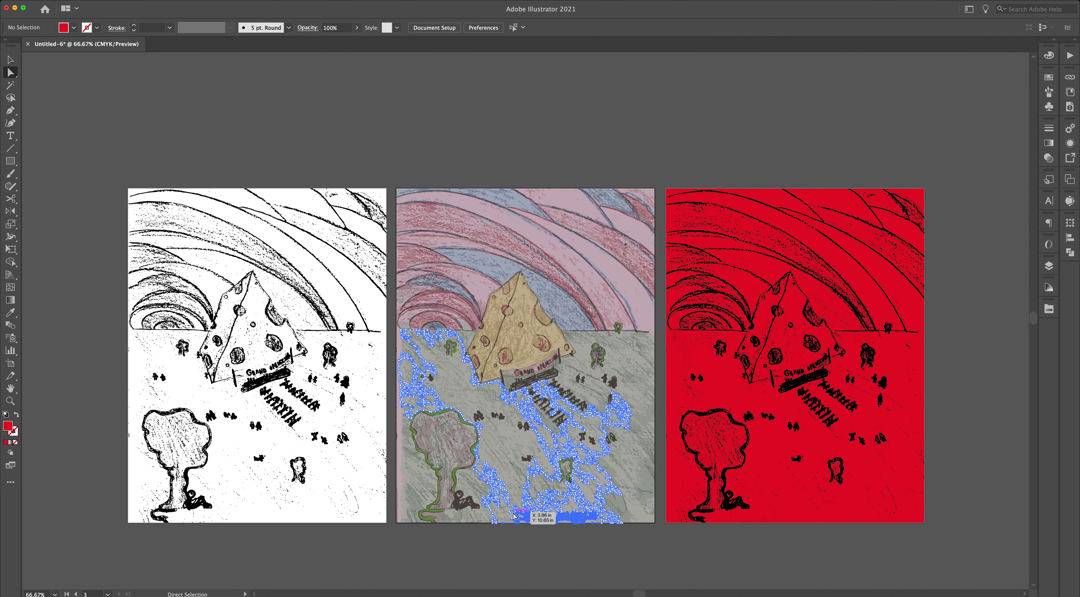
key("Delete")
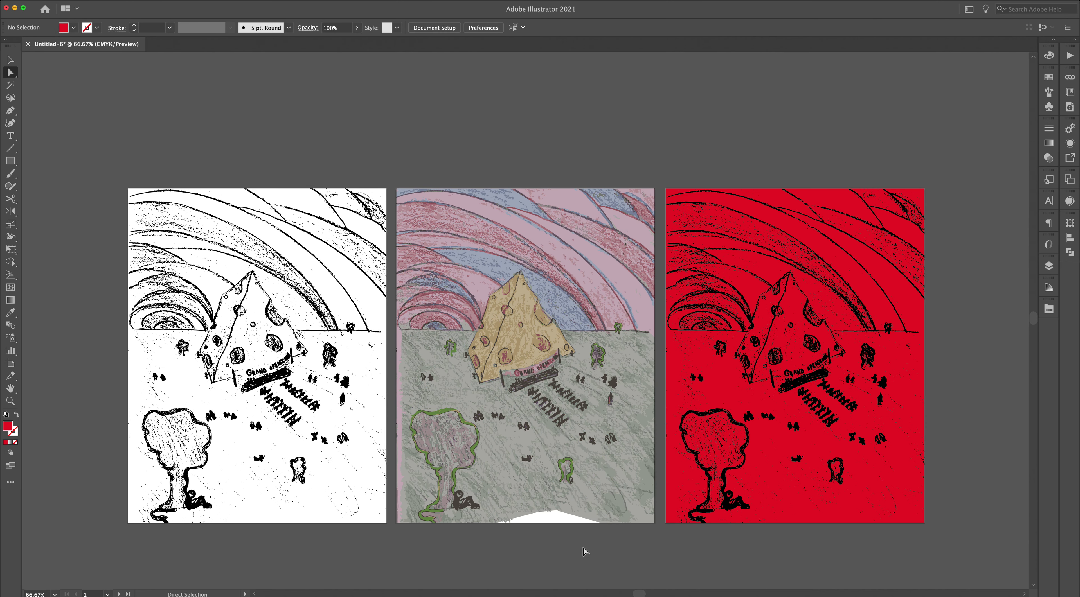
key("super")
key("super+z")
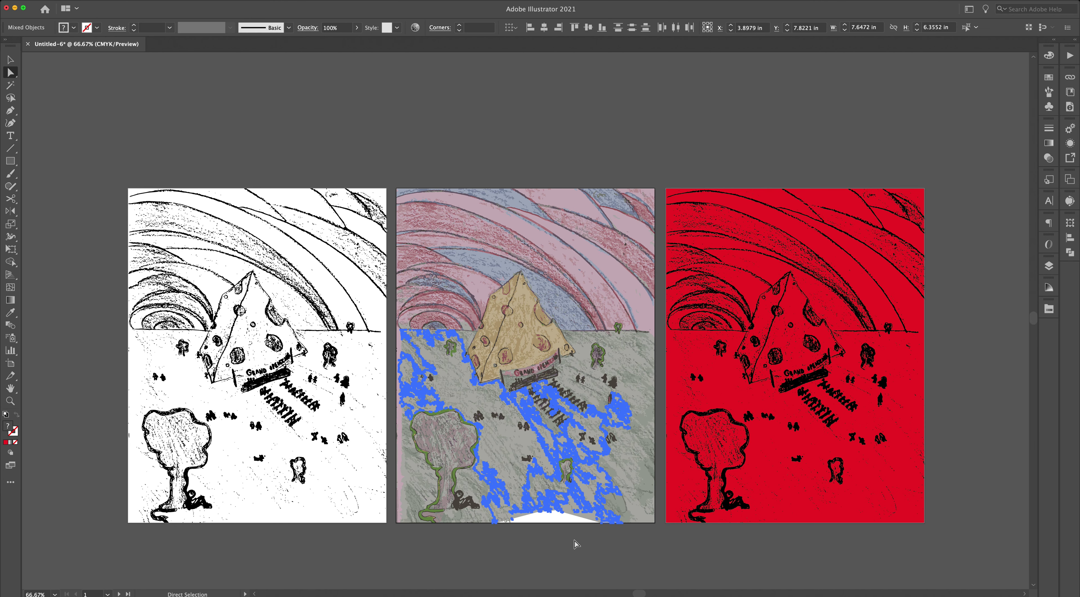
key("Delete")
Draw a red rectangle of about 8.5 × 11 in over the middle artboard and send it behind the color drawing
key("m")
left_click_drag(655, 523, 396, 188)
key("super+shift+bracketleft")
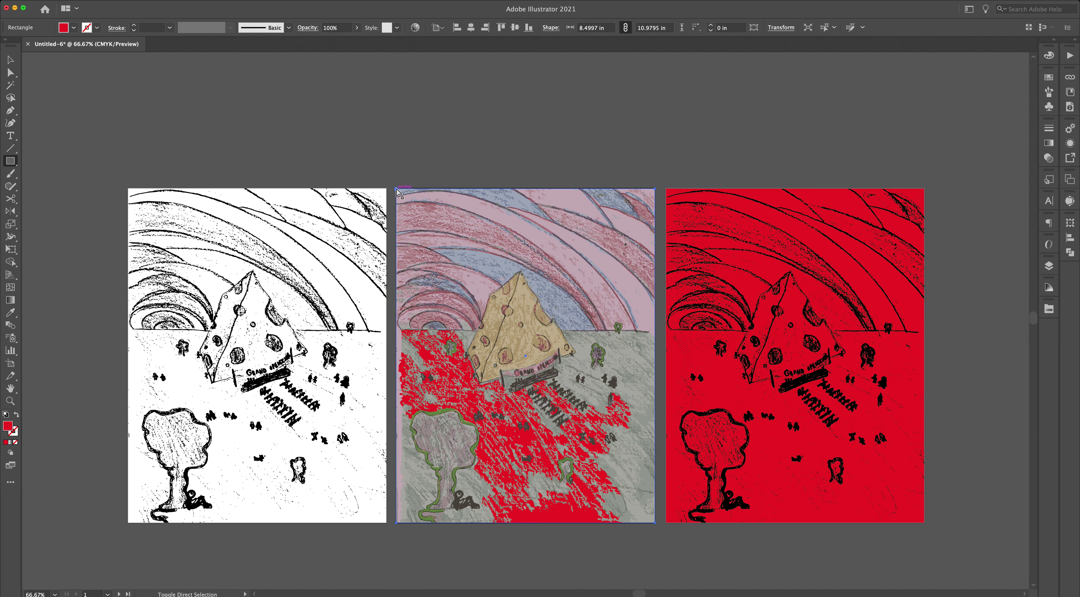
left_click(459, 131)
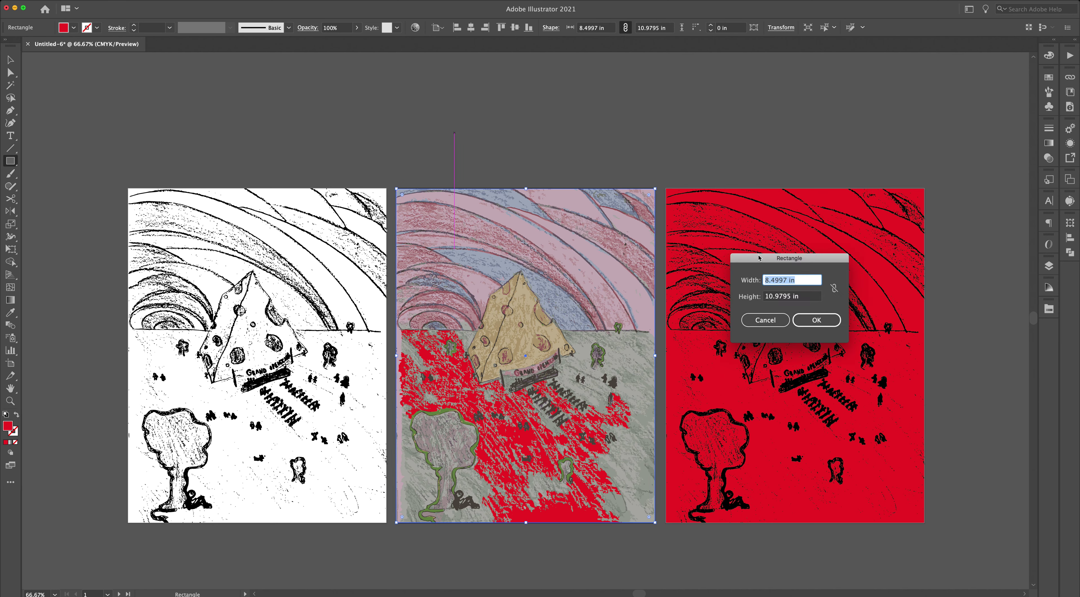
left_click(765, 321)
key("v")
left_click(587, 145)
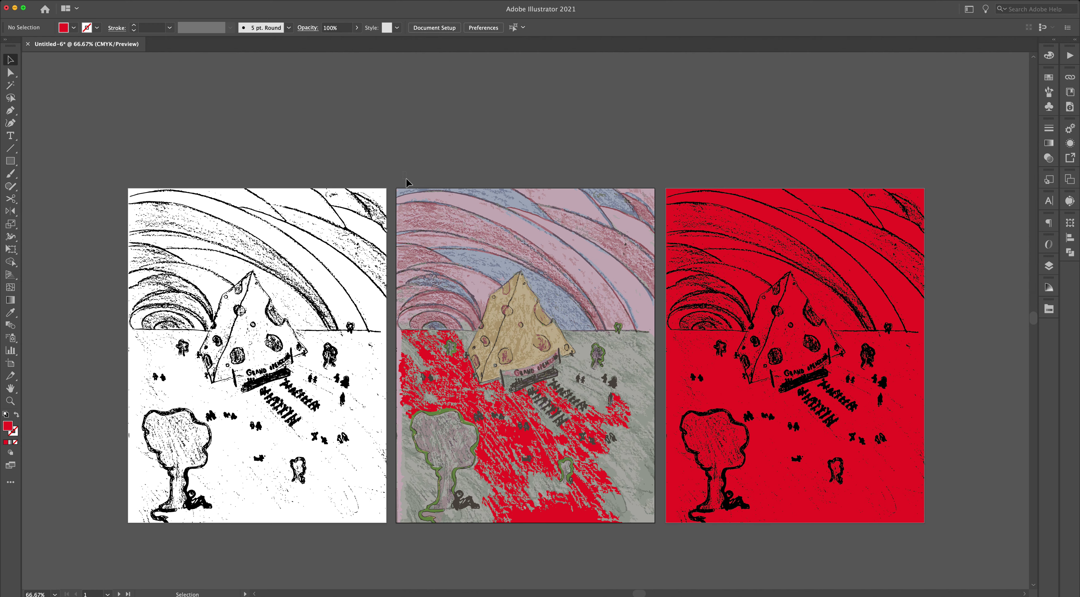
Delete the expanded black-and-white drawing from the left artboard
left_click(203, 444)
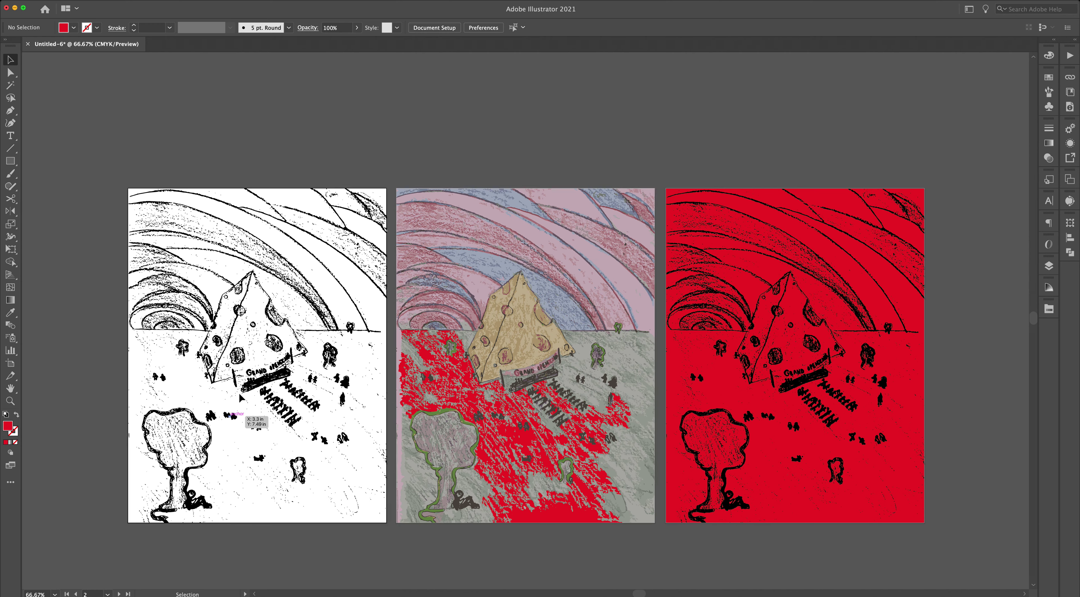
left_click(251, 392)
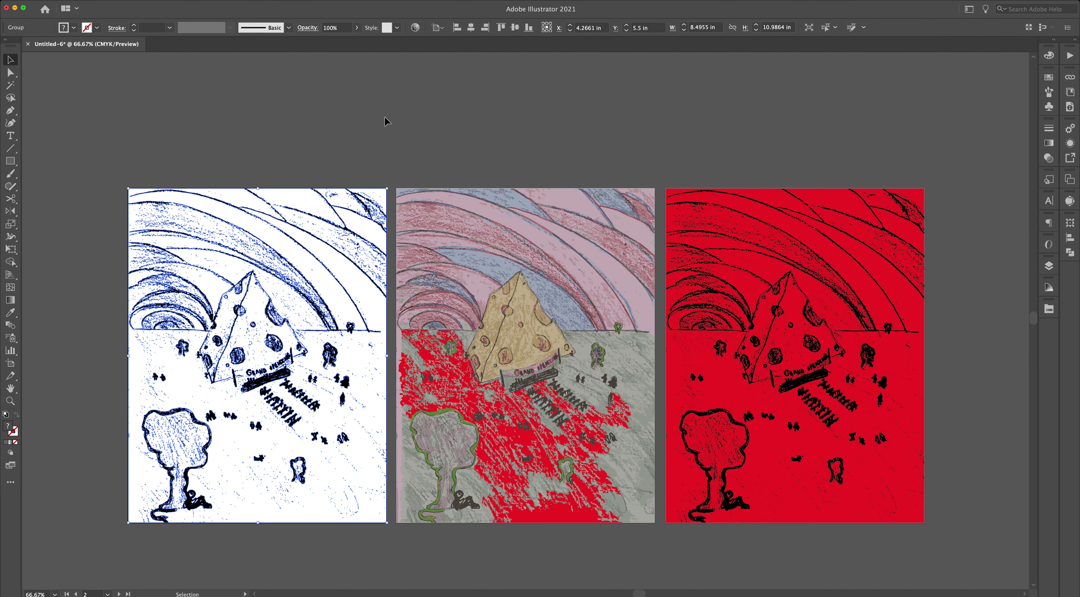
mouse_move(106, 168)
left_mouse_down()
mouse_move(355, 537)
mouse_move(386, 538)
left_mouse_up()
key("Delete")
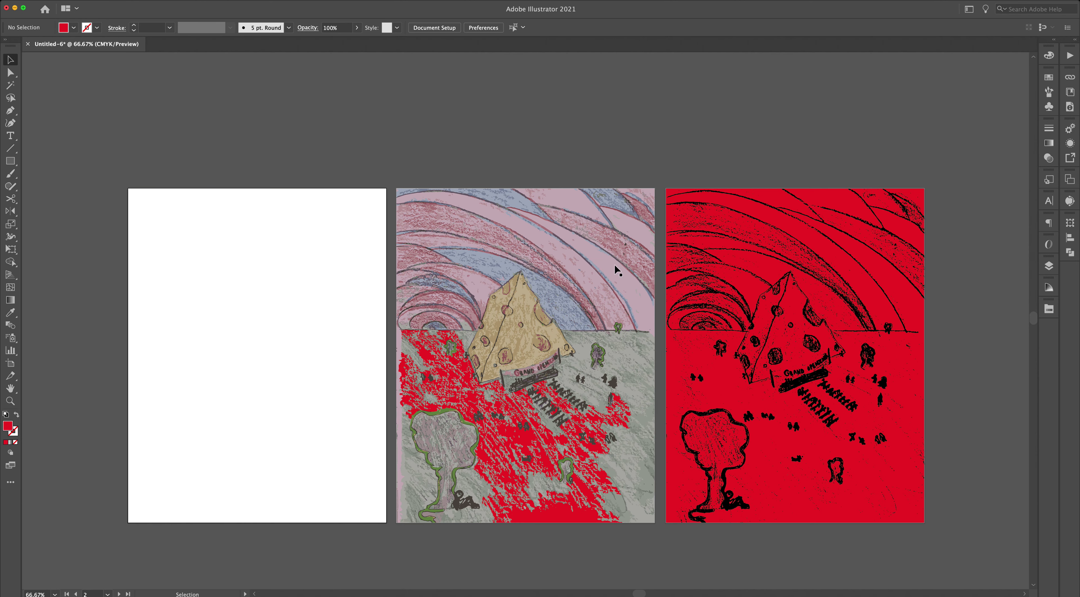
Copy the color drawing together with its red background rectangle from the middle artboard onto the empty left artboard
left_click_drag(664, 178, 925, 526)
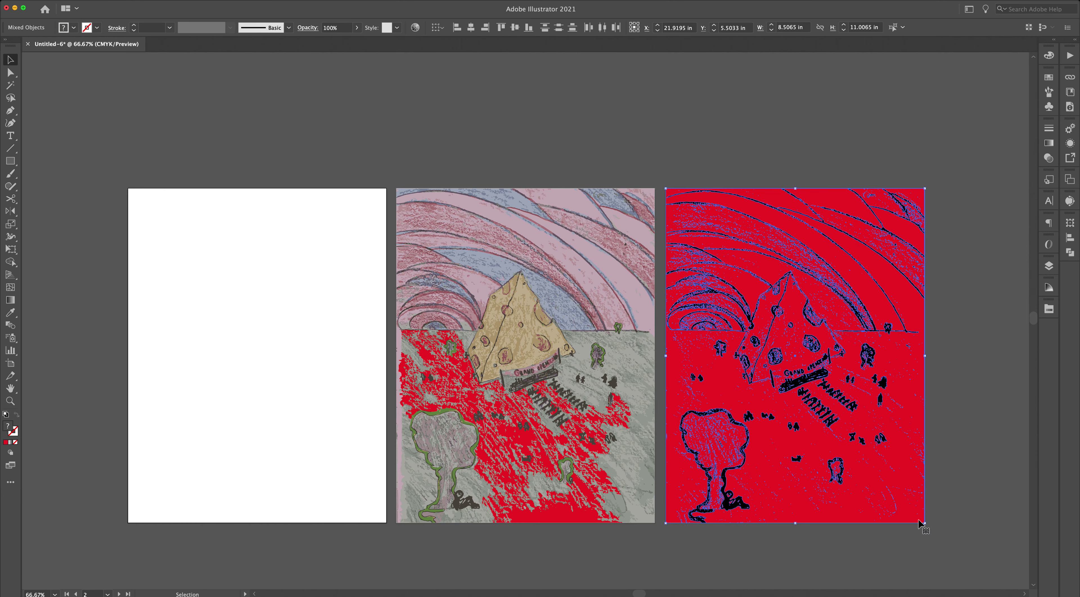
left_click(612, 152)
left_click_drag(388, 172, 558, 346)
left_click_drag(663, 541, 643, 521)
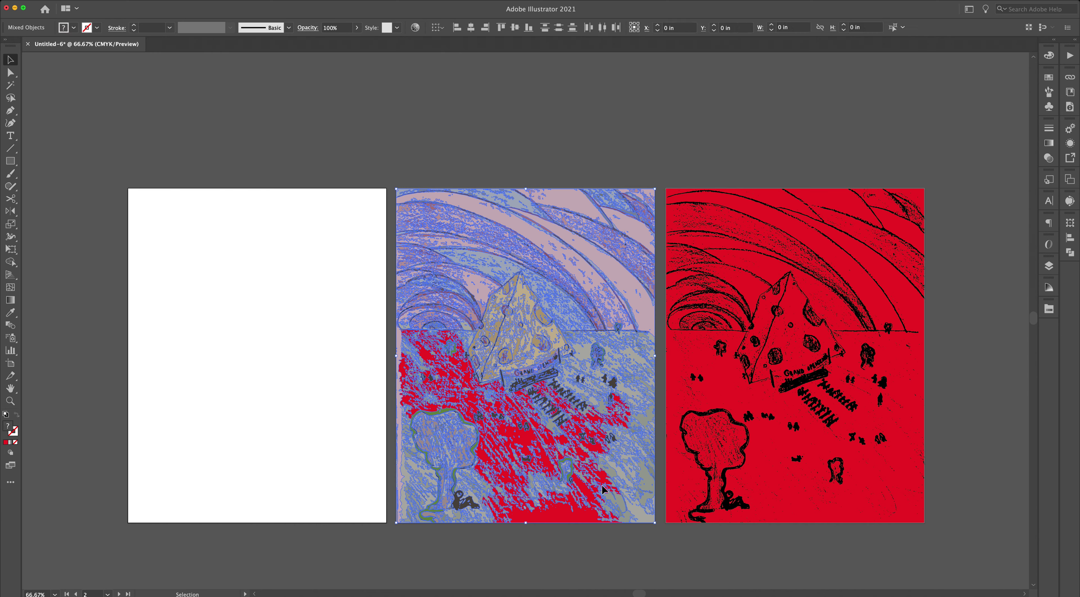
left_click_drag(609, 478, 341, 462)
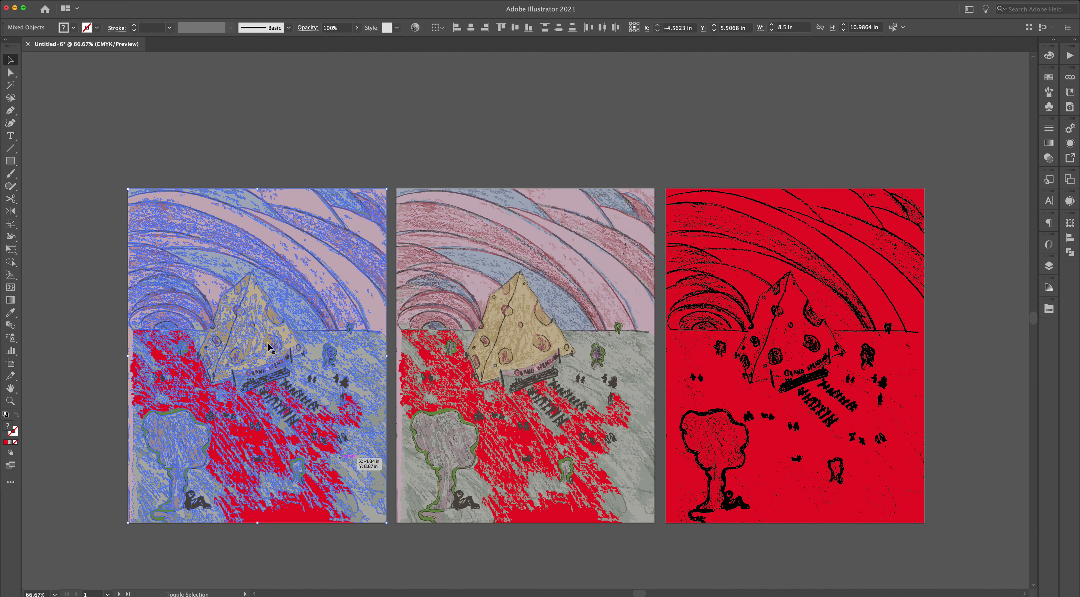
Recolor the drawing on the left artboard with the Middle Ages art history color library and raise the color wheel's brightness
left_click(110, 1)
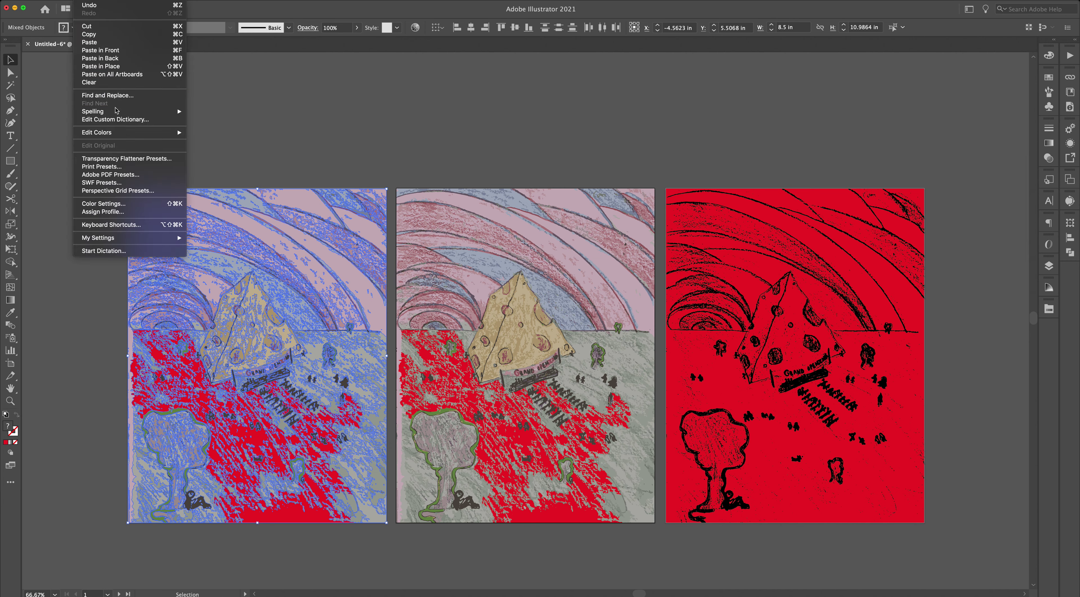
mouse_move(163, 137)
left_click(205, 134)
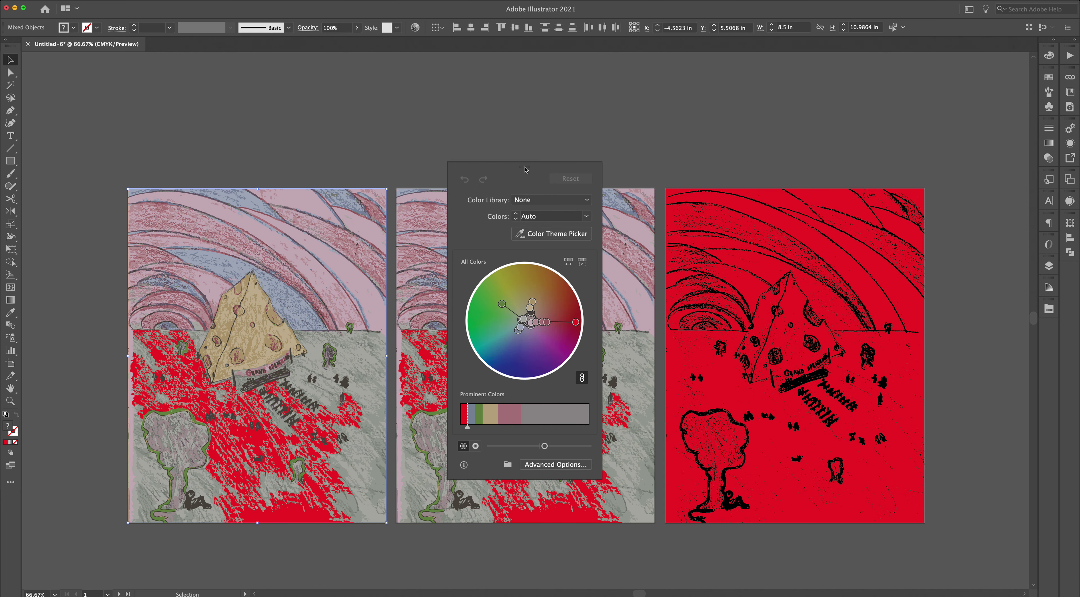
left_click_drag(525, 169, 633, 139)
left_click(659, 169)
mouse_move(681, 208)
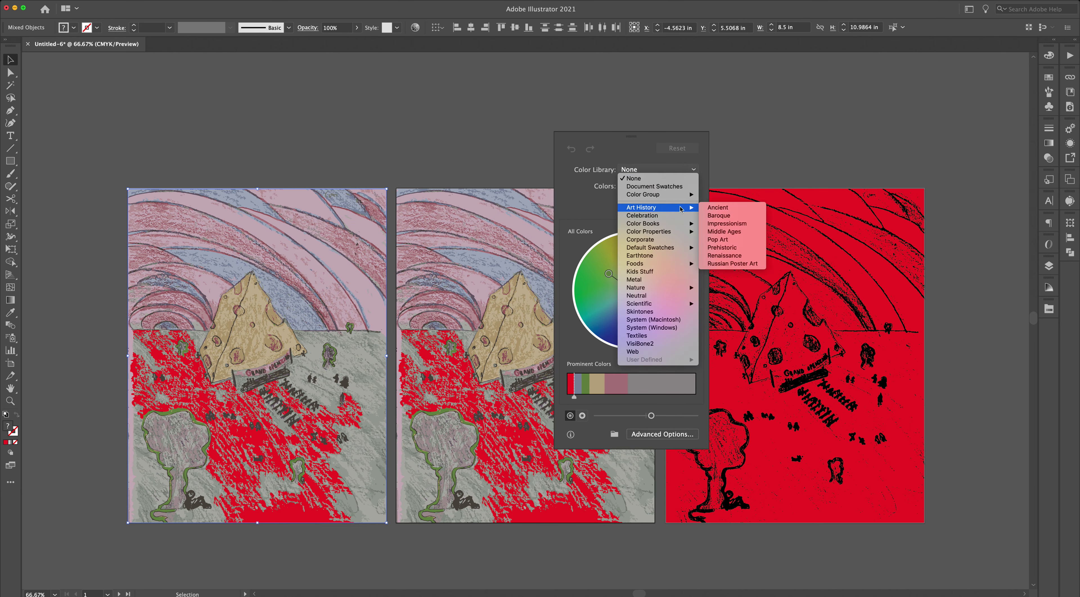
left_click(734, 230)
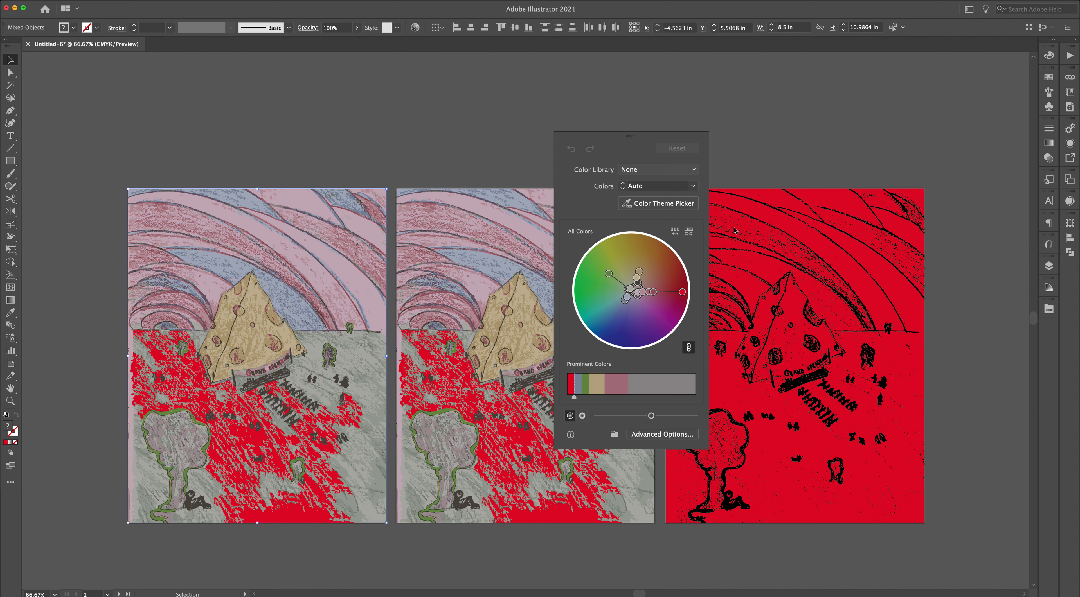
left_click_drag(652, 416, 687, 418)
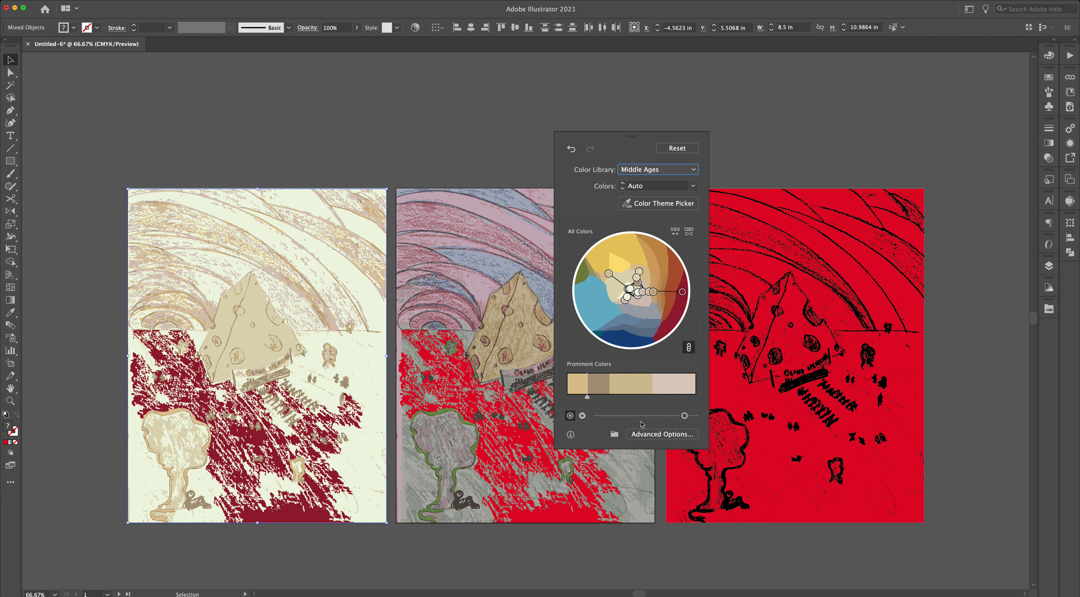
Shift the color wheel handles to give the left drawing a blue and yellow ground, light blue cheese and dark red sky accents
left_click_drag(683, 293, 624, 334)
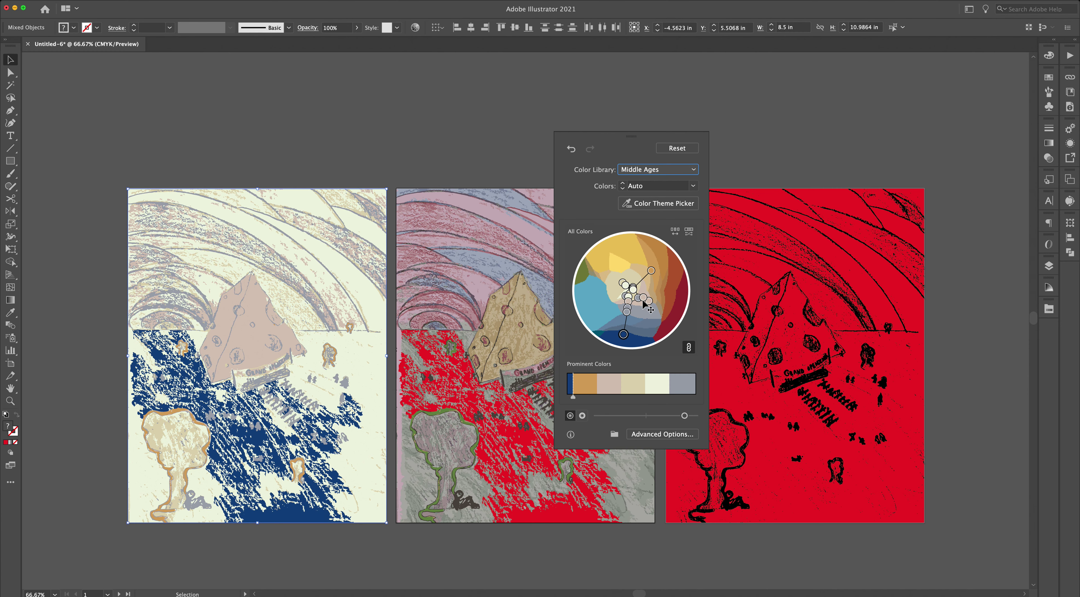
left_click_drag(644, 298, 606, 338)
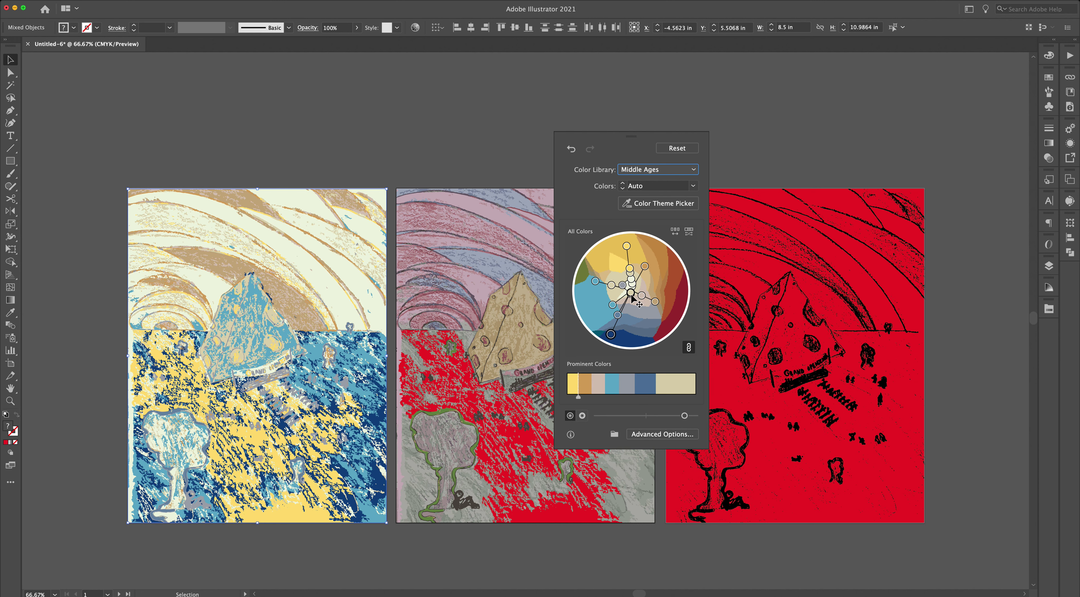
left_click_drag(642, 297, 678, 327)
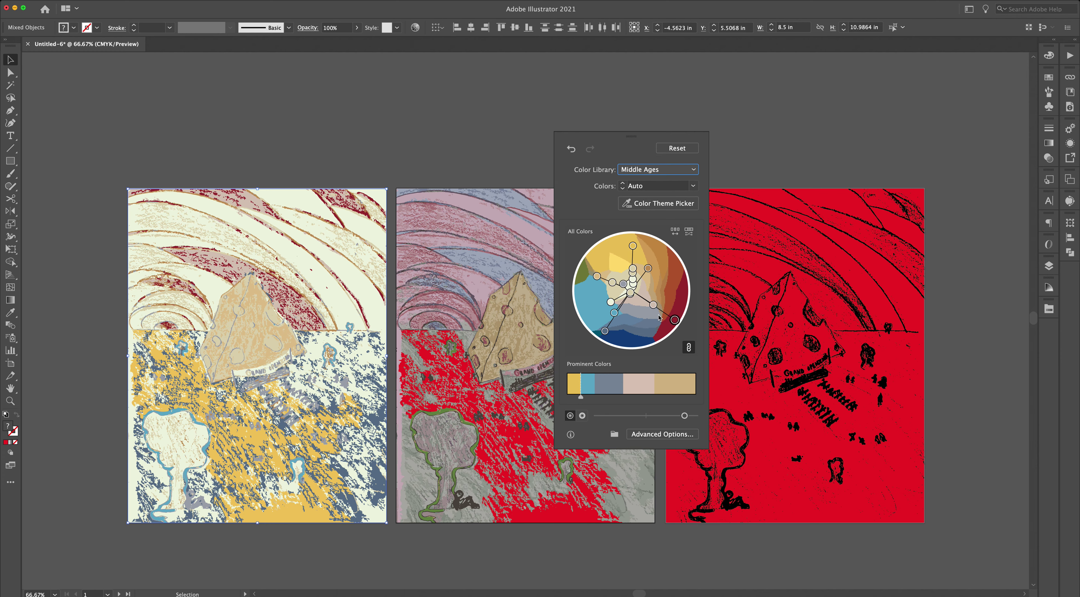
mouse_move(675, 320)
left_mouse_down()
mouse_move(663, 324)
mouse_move(672, 314)
left_mouse_up()
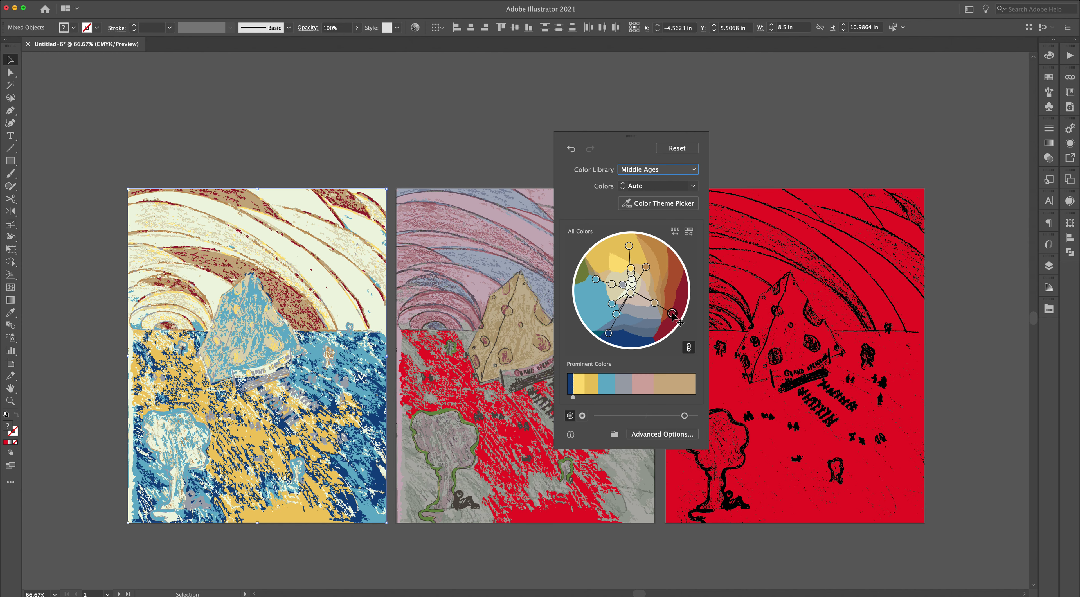
left_click(466, 121)
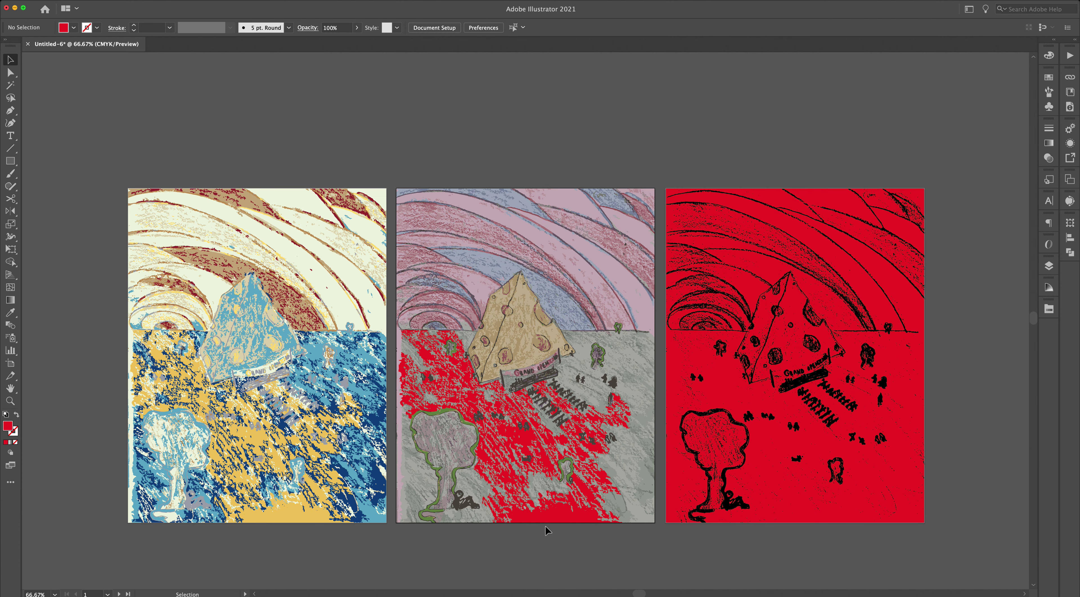
Try inverting the colors of the red and black sketch on the right artboard, and undo the inversion
key("a")
key("super+minus")
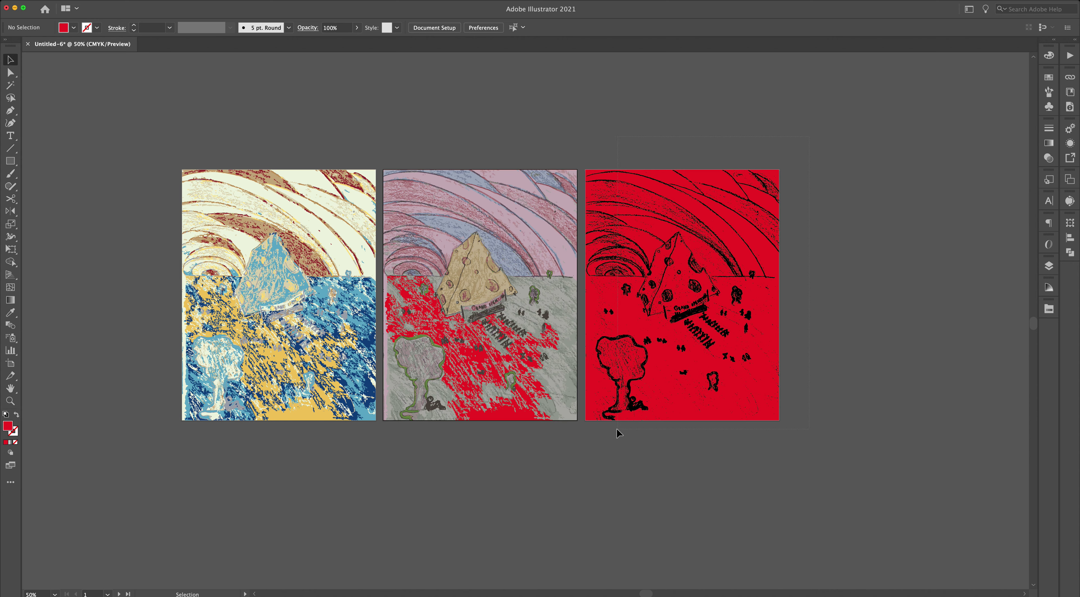
left_click_drag(617, 431, 618, 427)
left_click(96, 1)
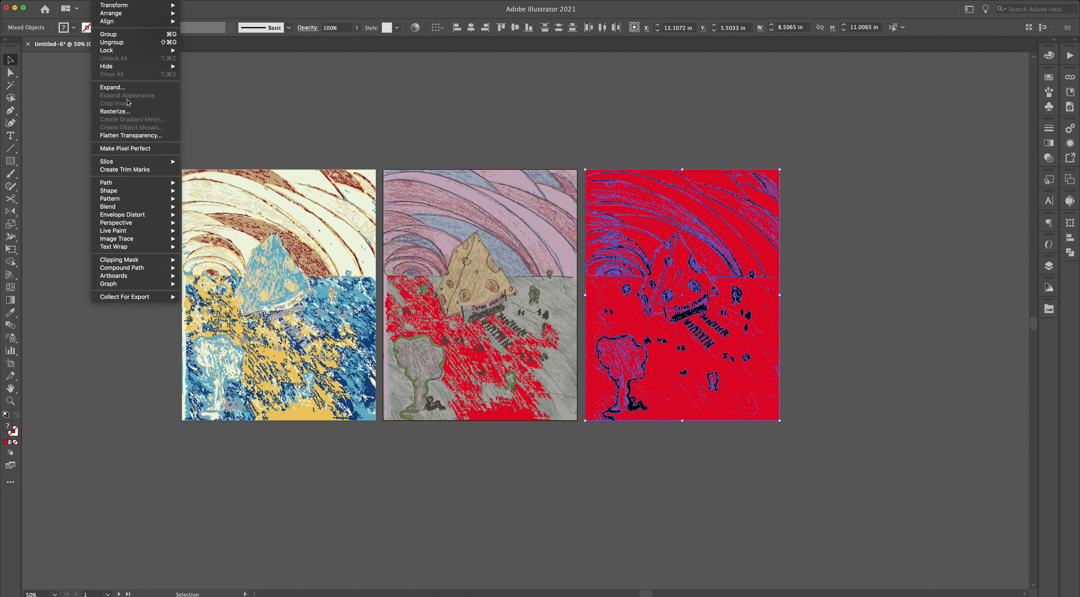
mouse_move(82, 1)
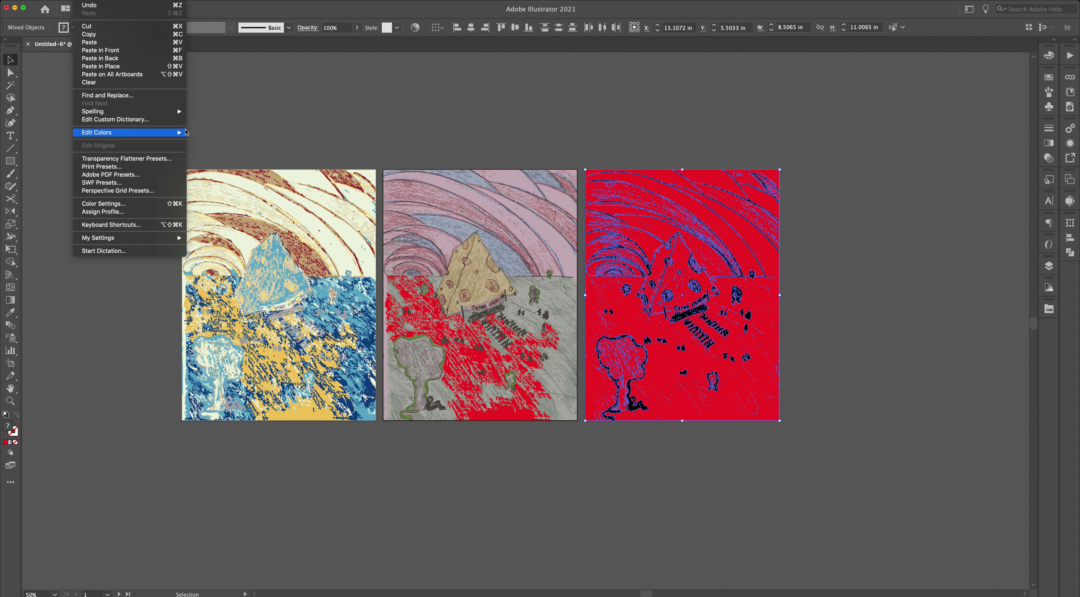
mouse_move(180, 133)
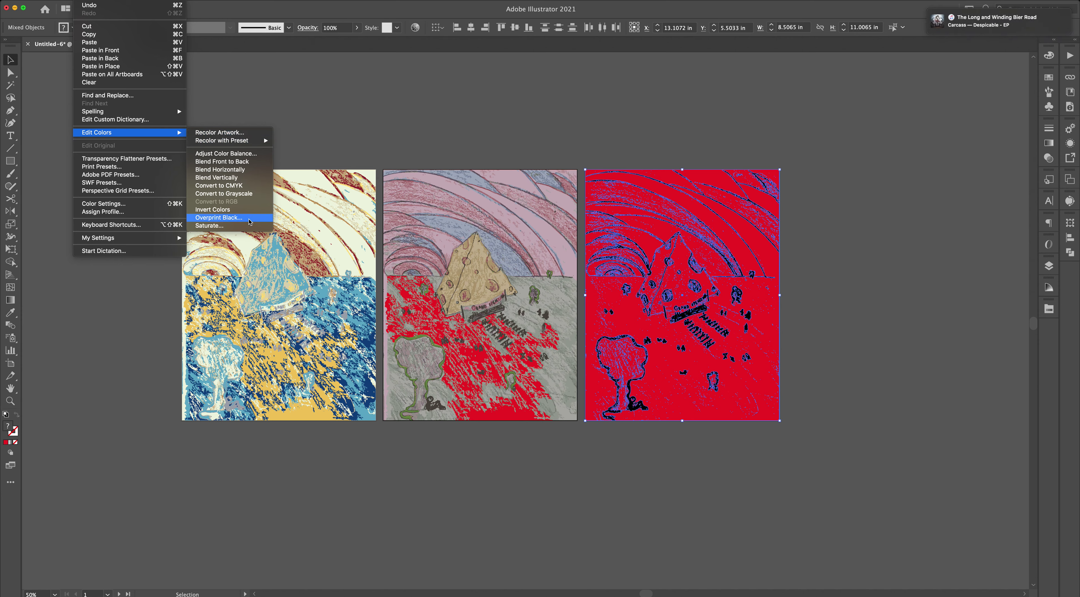
left_click(248, 208)
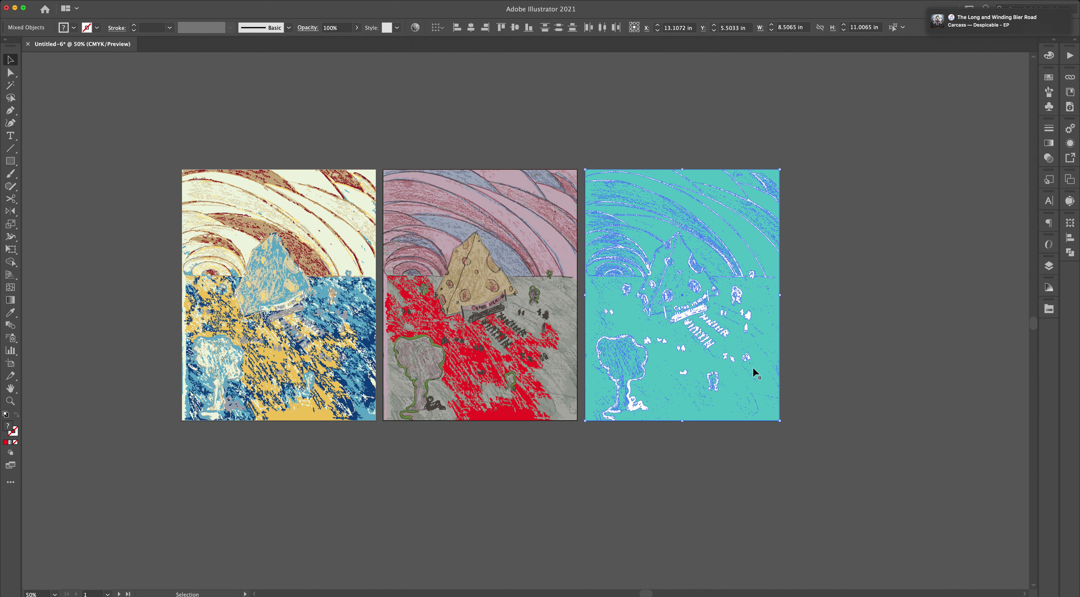
left_click(855, 349)
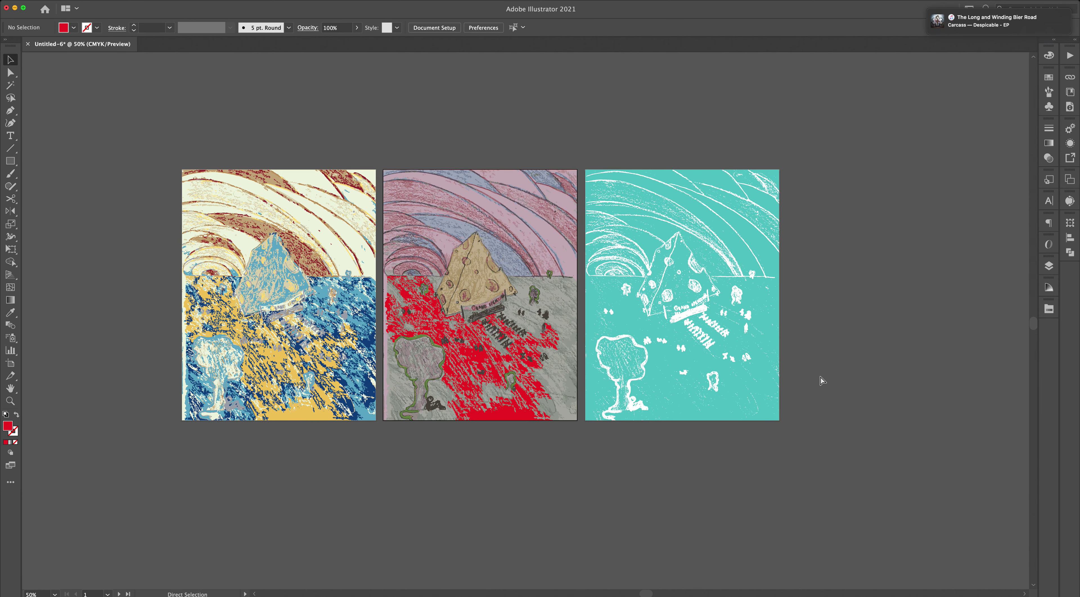
key("super+z")
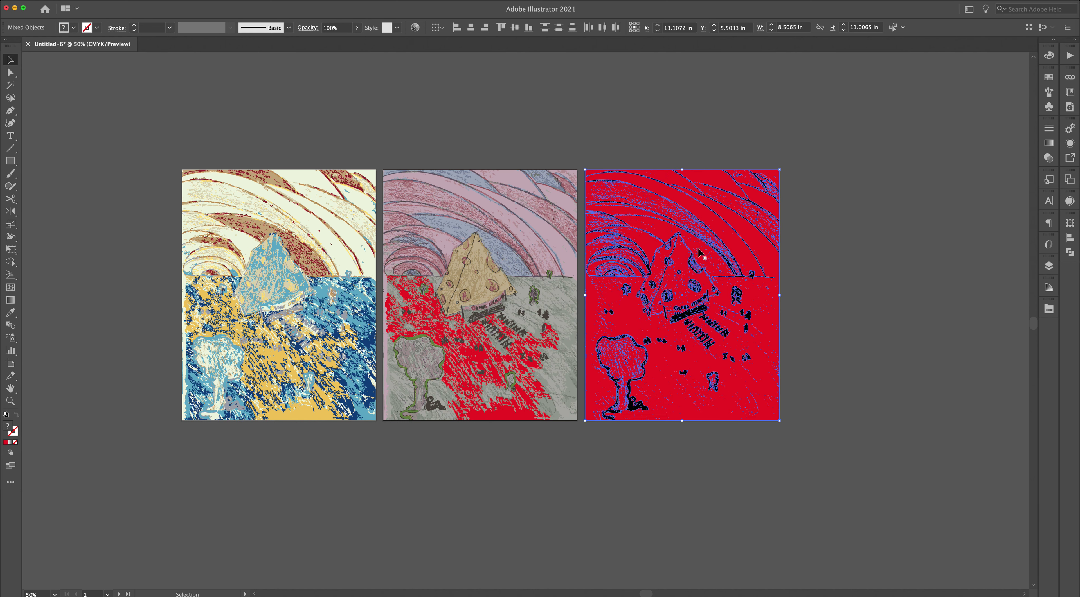
Apply the Celebration color library to the sketch on the right artboard through Recolor Artwork and raise the color wheel's brightness
left_click(84, 2)
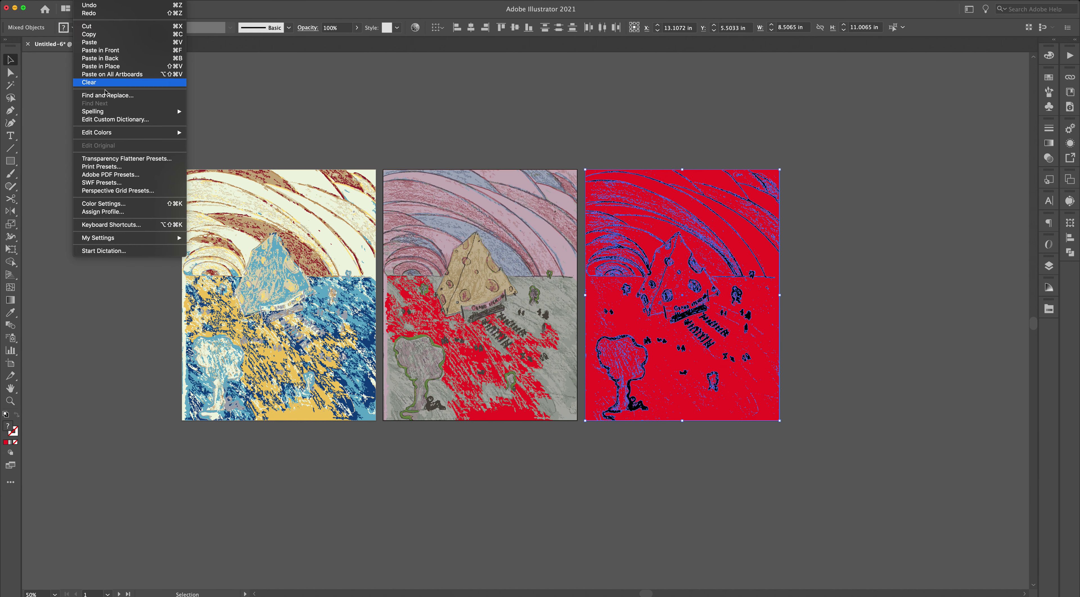
mouse_move(141, 133)
left_click(218, 133)
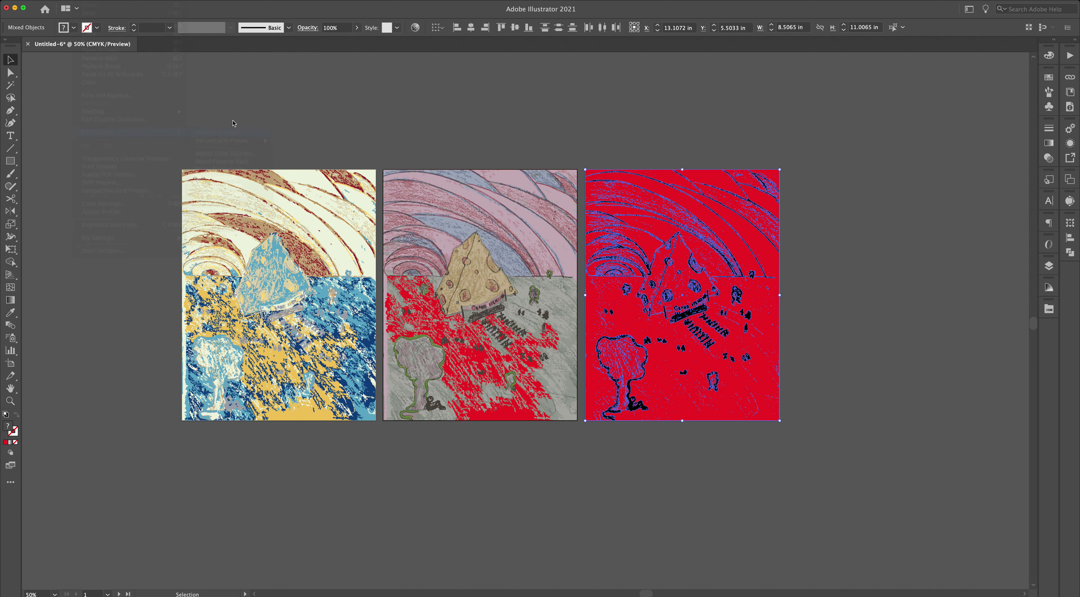
left_click(542, 199)
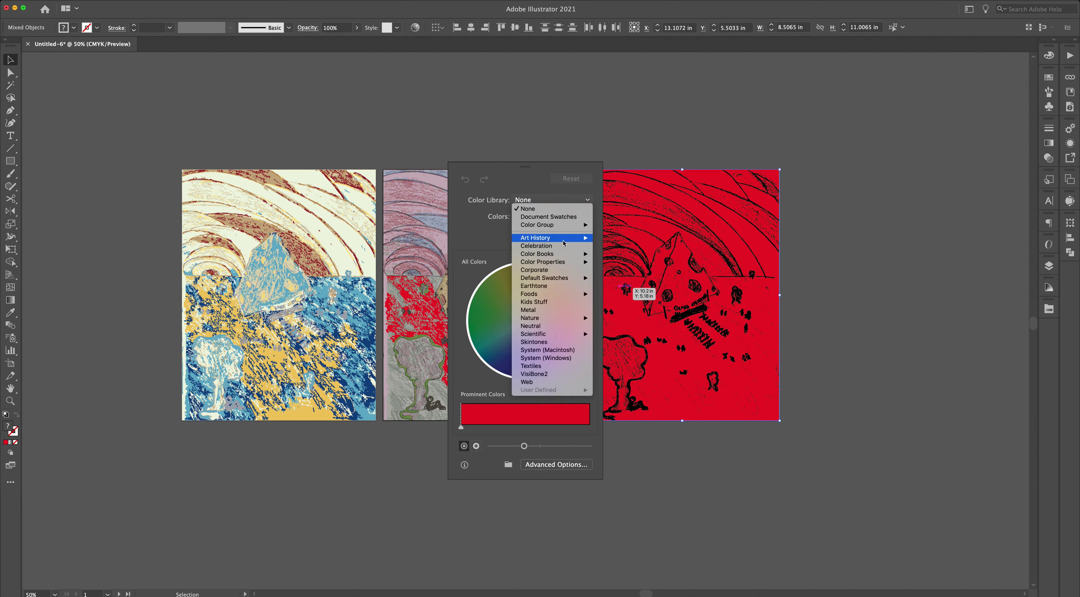
key("Escape")
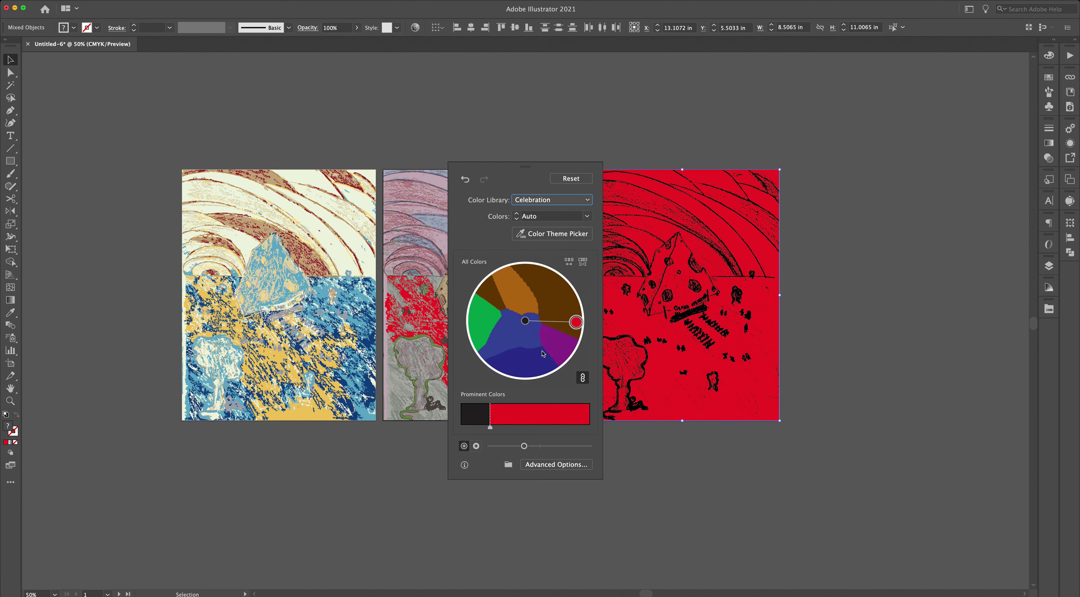
left_click_drag(524, 446, 562, 447)
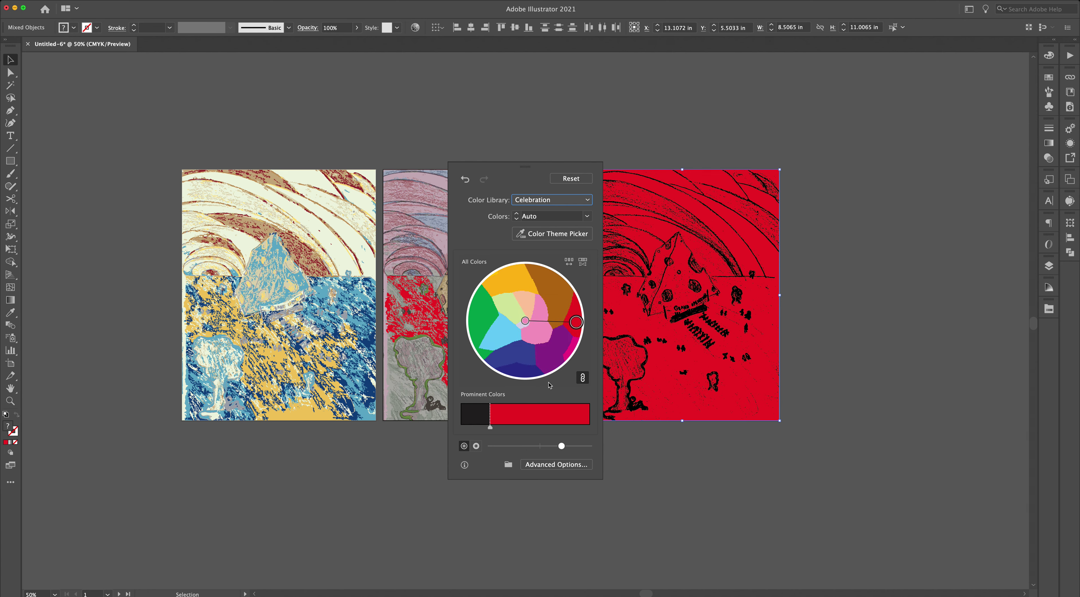
Shift the linked color handles to recolor the right sketch as brown lines on a bright yellow background
mouse_move(526, 322)
left_mouse_down()
mouse_move(528, 344)
mouse_move(513, 312)
left_mouse_up()
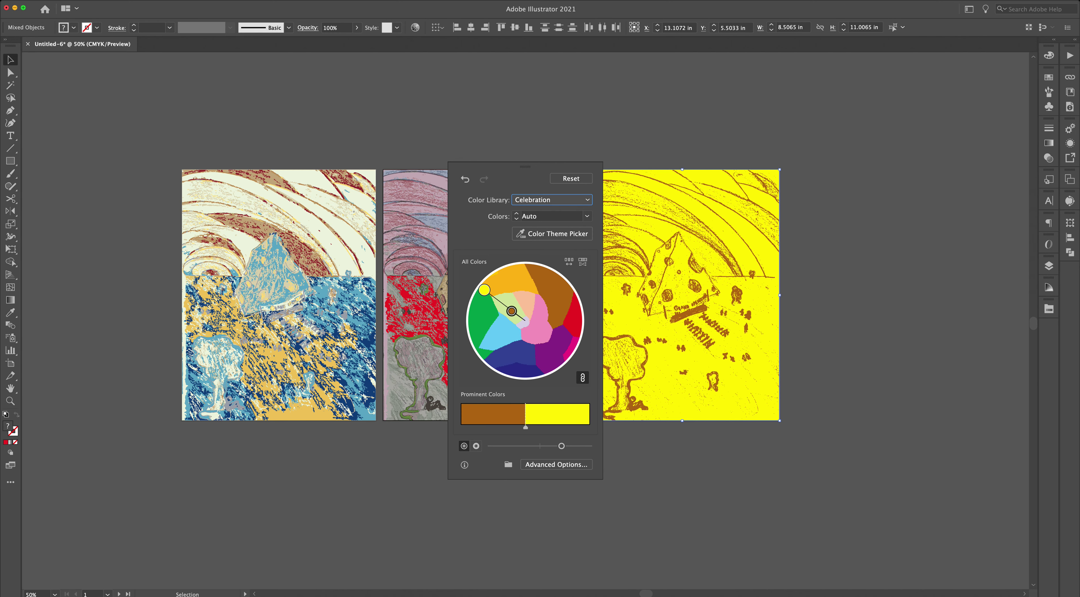
left_click(877, 230)
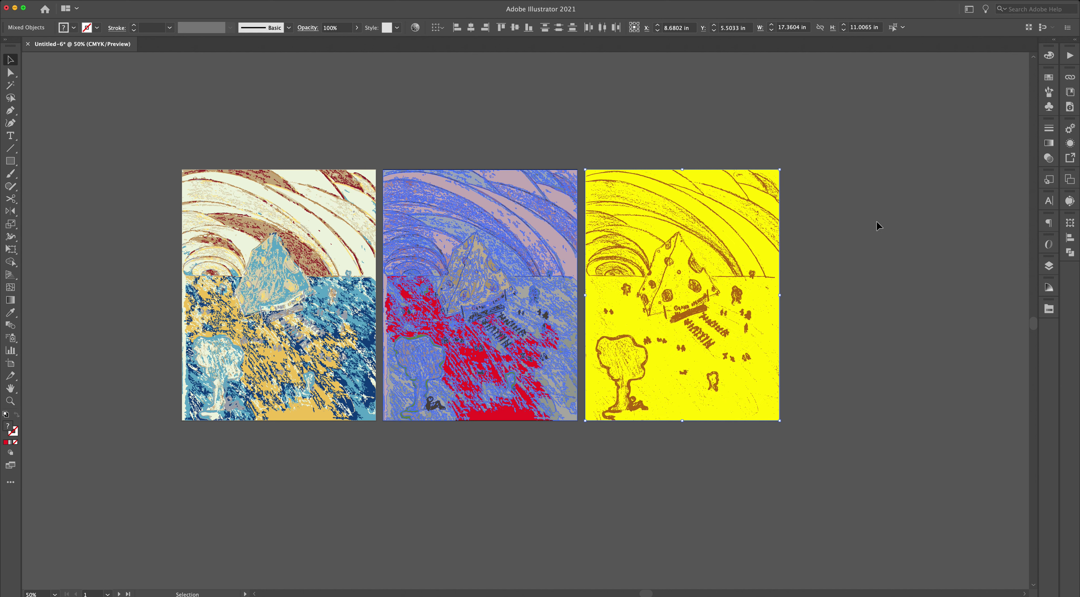
left_click(652, 482)
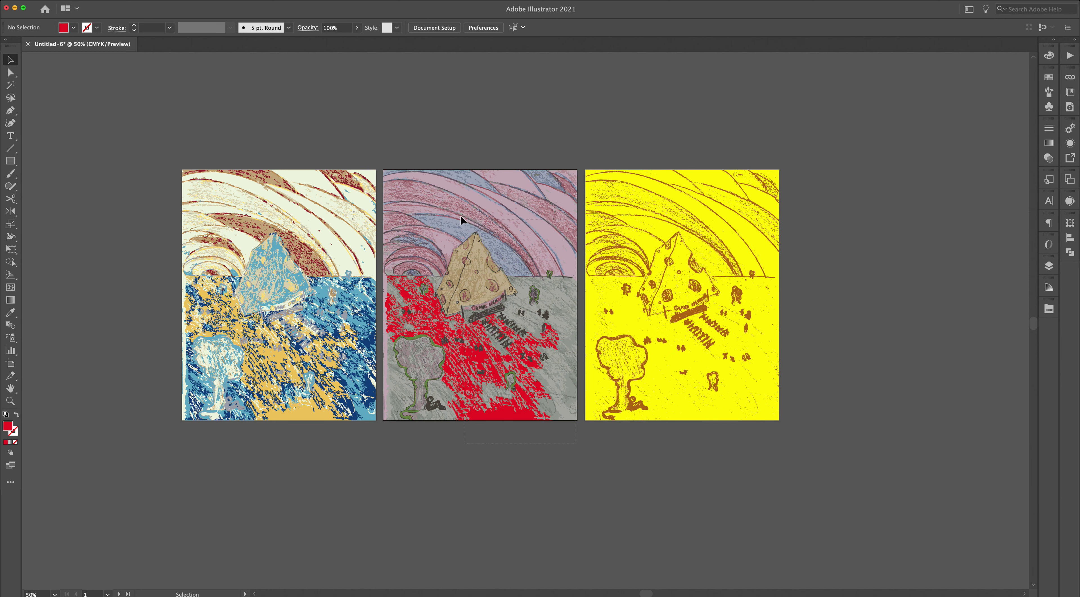
Duplicate the color drawing with its red background straight down, about 11.4 in below its place on the middle artboard
left_click(417, 185)
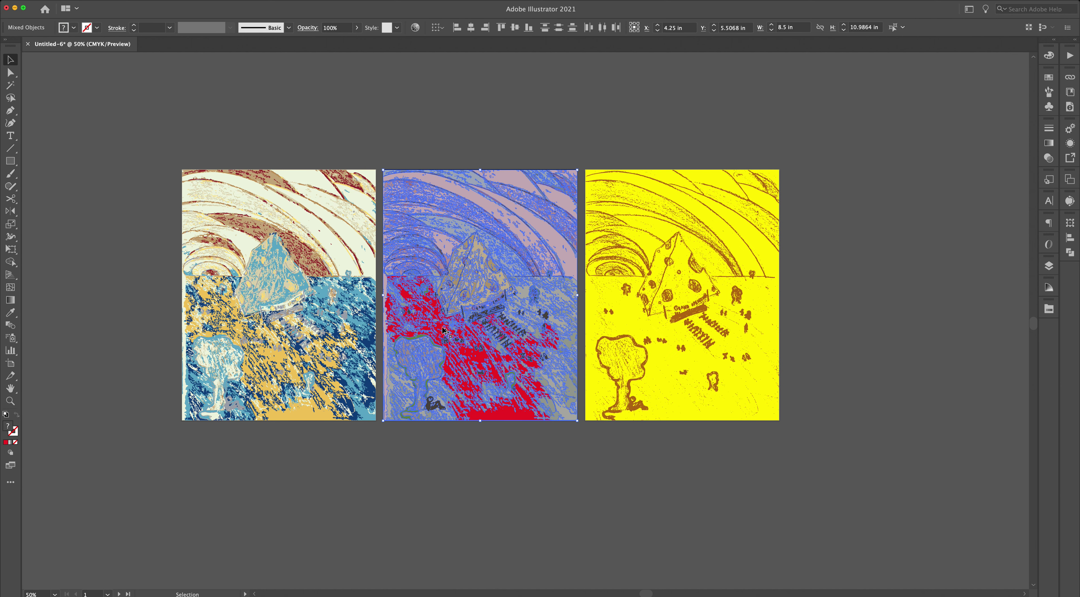
left_click_drag(455, 447, 436, 447)
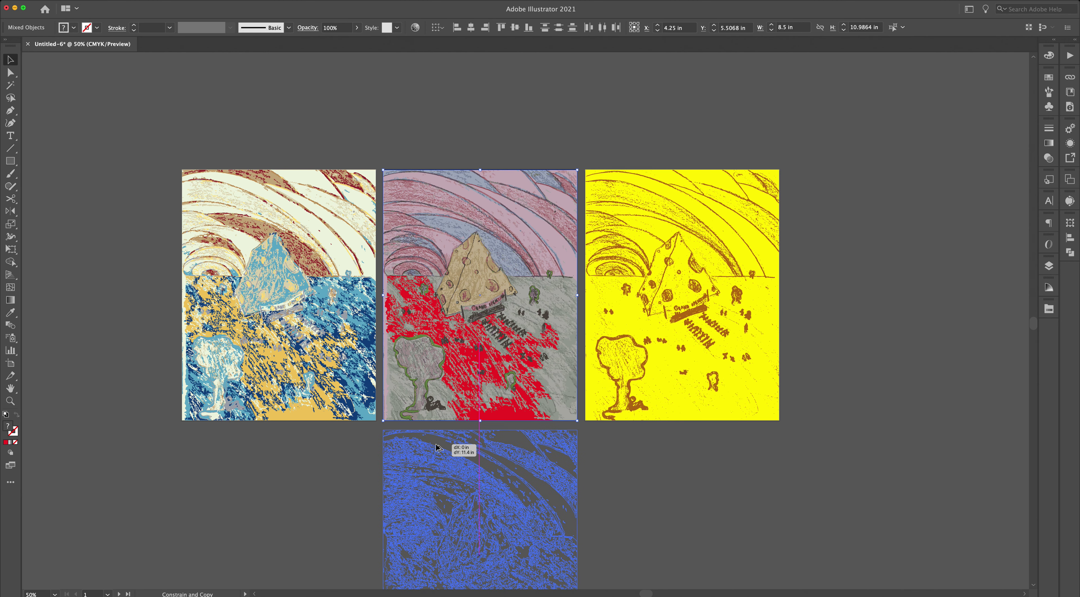
left_click(632, 483)
left_click_drag(627, 503, 611, 368)
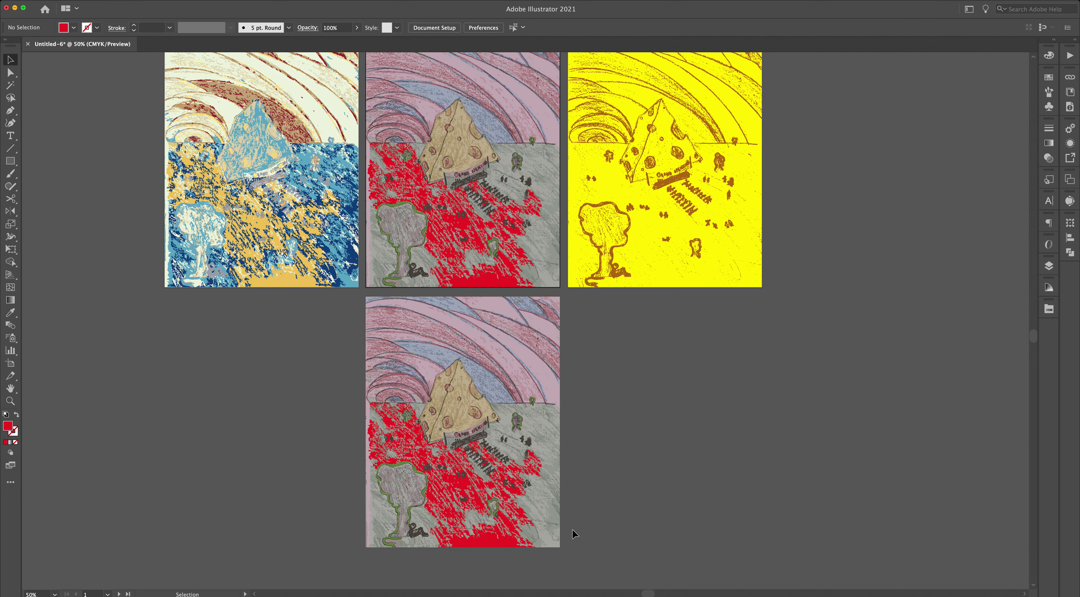
Recolor the copied drawing below the middle artboard with the Ancient color library from Art History using Recolor Artwork
left_click(350, 293)
left_click(82, 1)
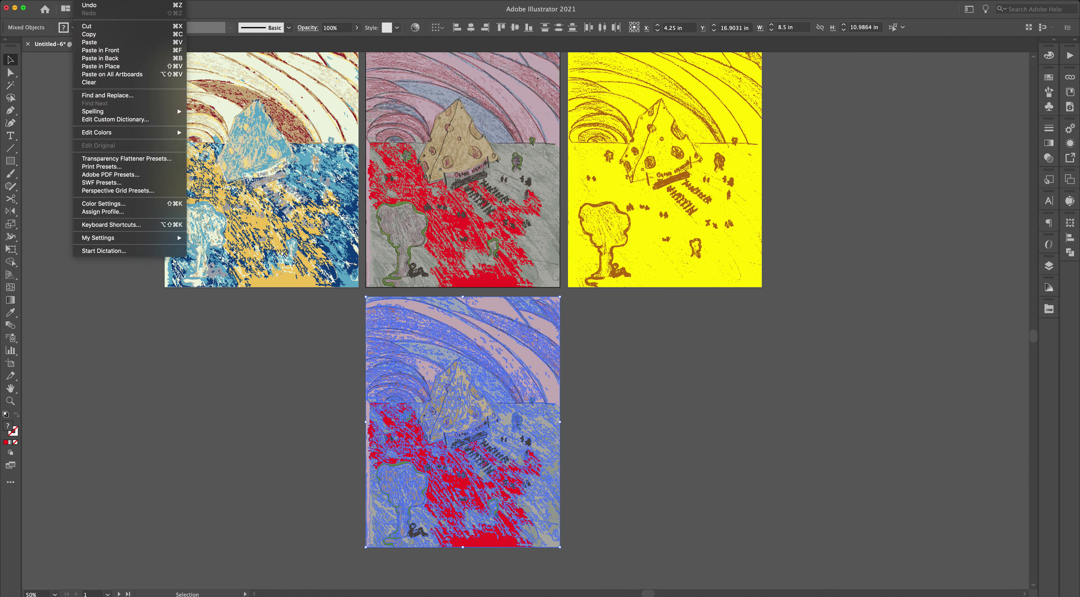
mouse_move(123, 132)
left_click(237, 133)
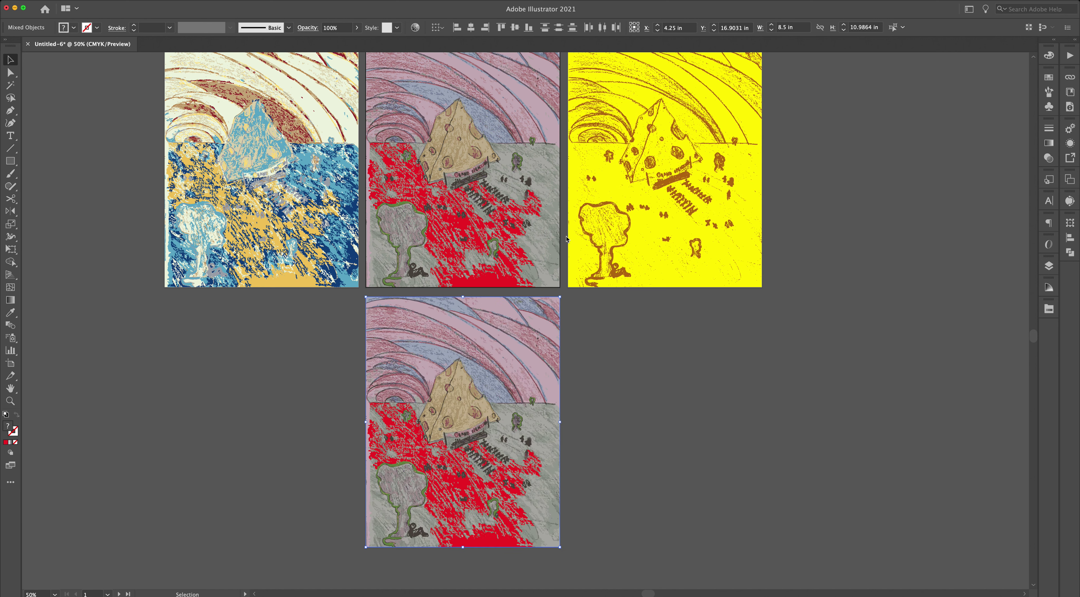
left_click_drag(526, 173, 755, 164)
left_click(796, 193)
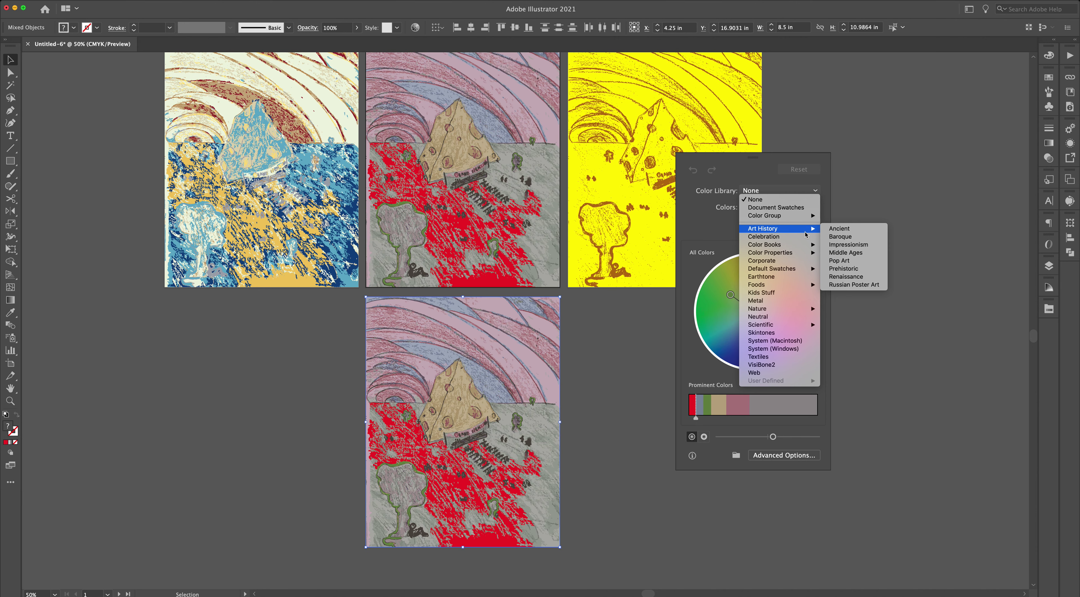
mouse_move(808, 255)
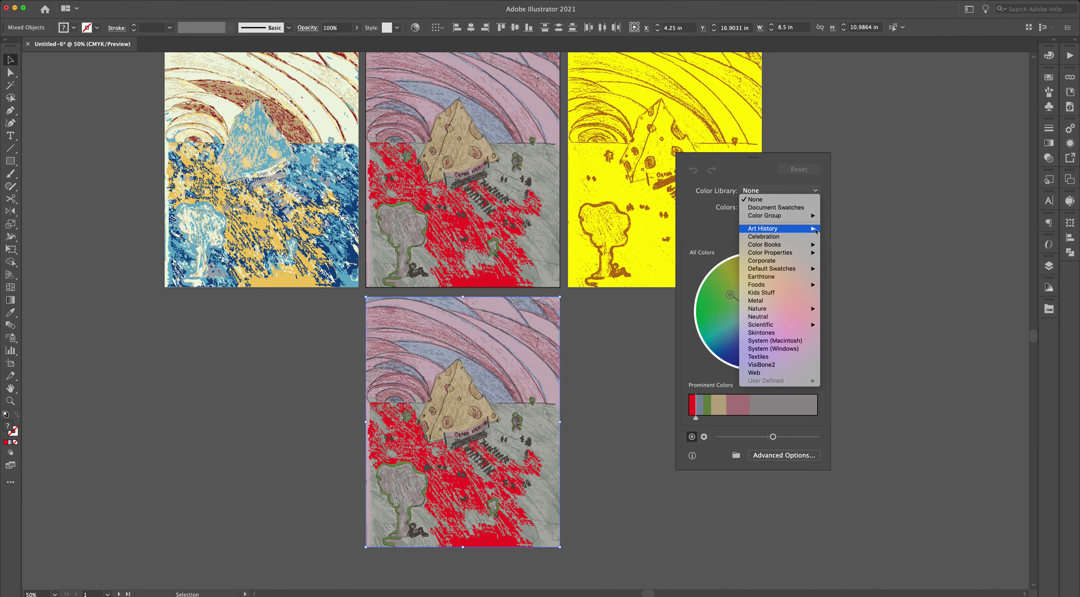
mouse_move(816, 228)
key("Escape")
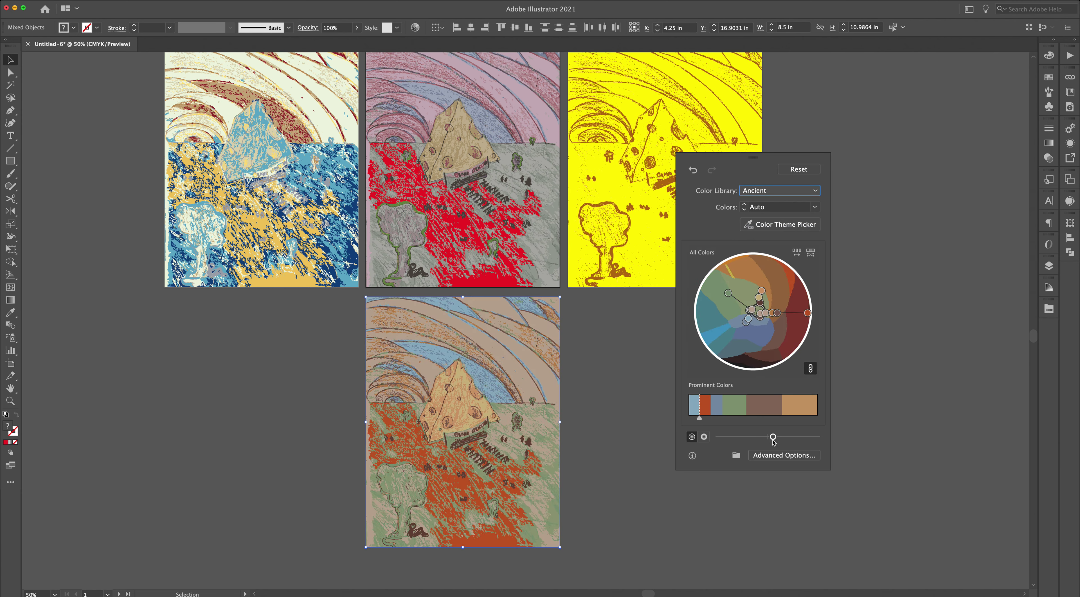
Duplicate the Ancient-colored drawing about 8.8 in to the left and recolor the copy with the Baroque color library
left_click_drag(510, 389, 309, 386)
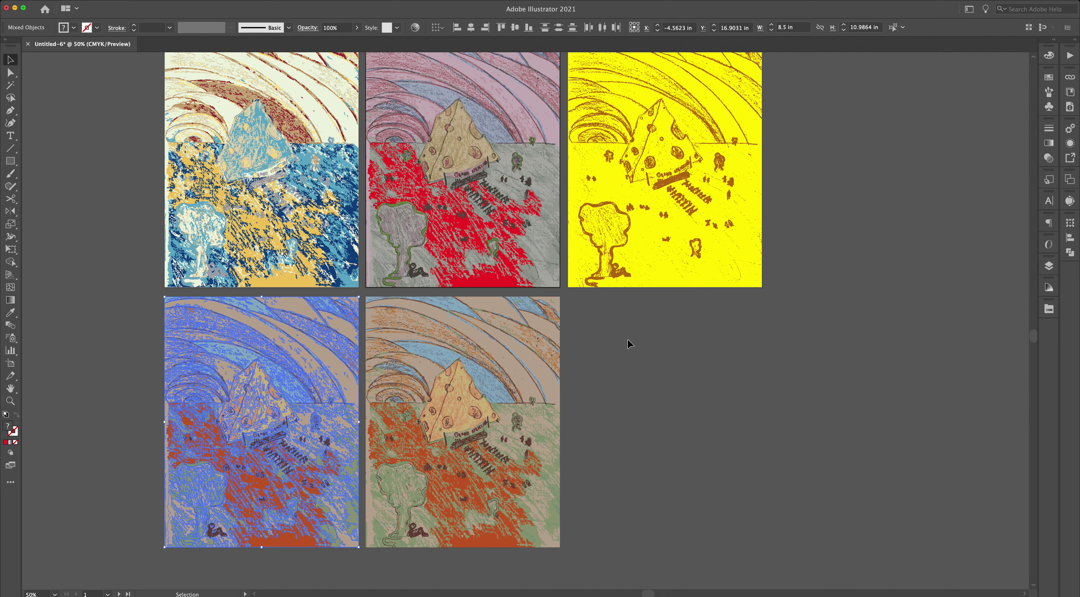
left_click(84, 4)
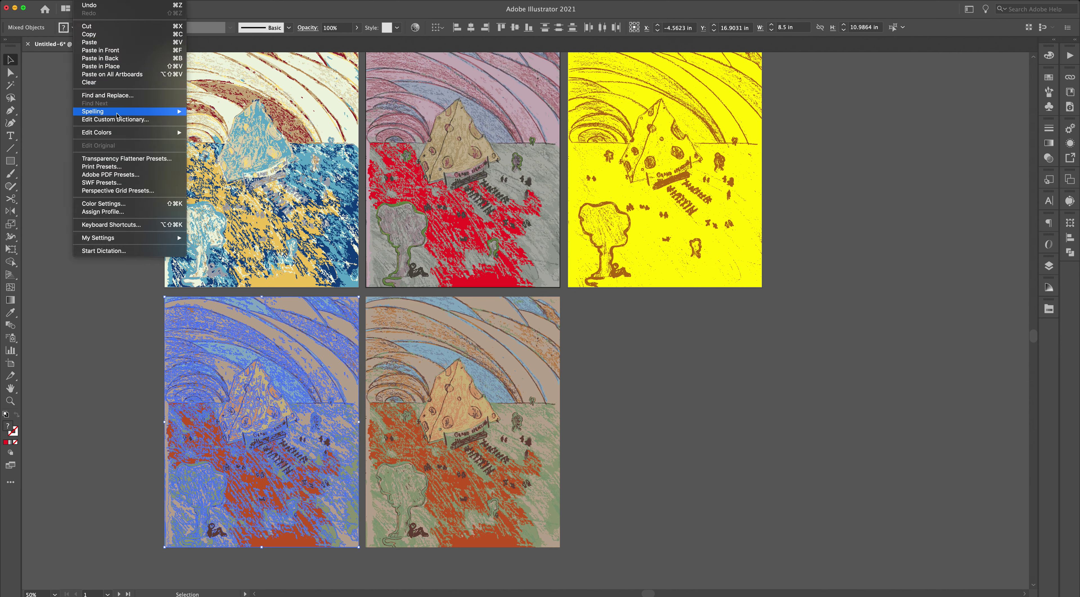
left_click(214, 132)
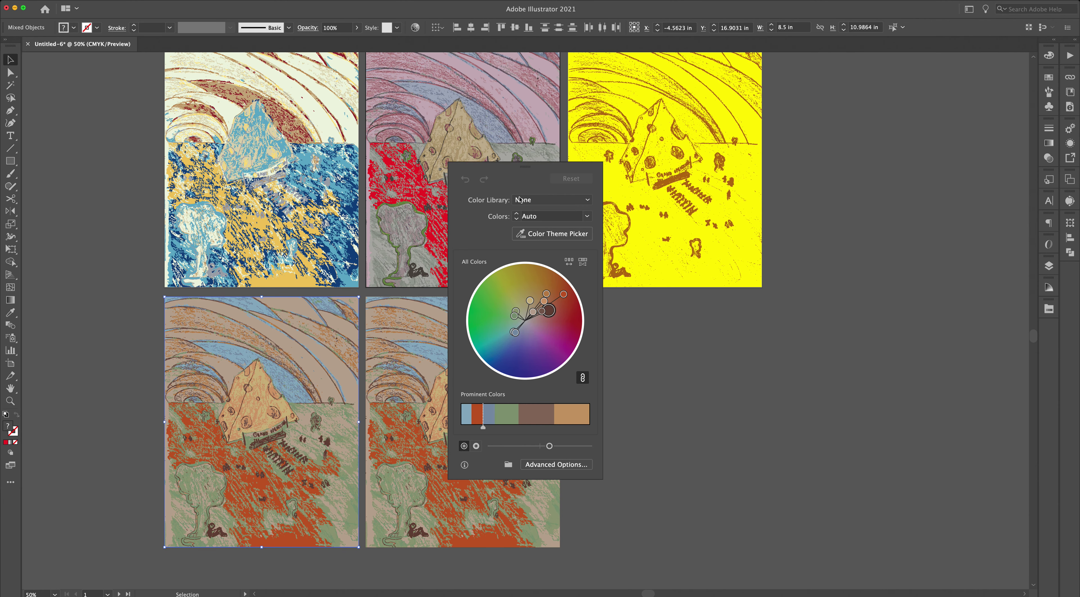
left_click_drag(525, 167, 859, 184)
left_click(876, 219)
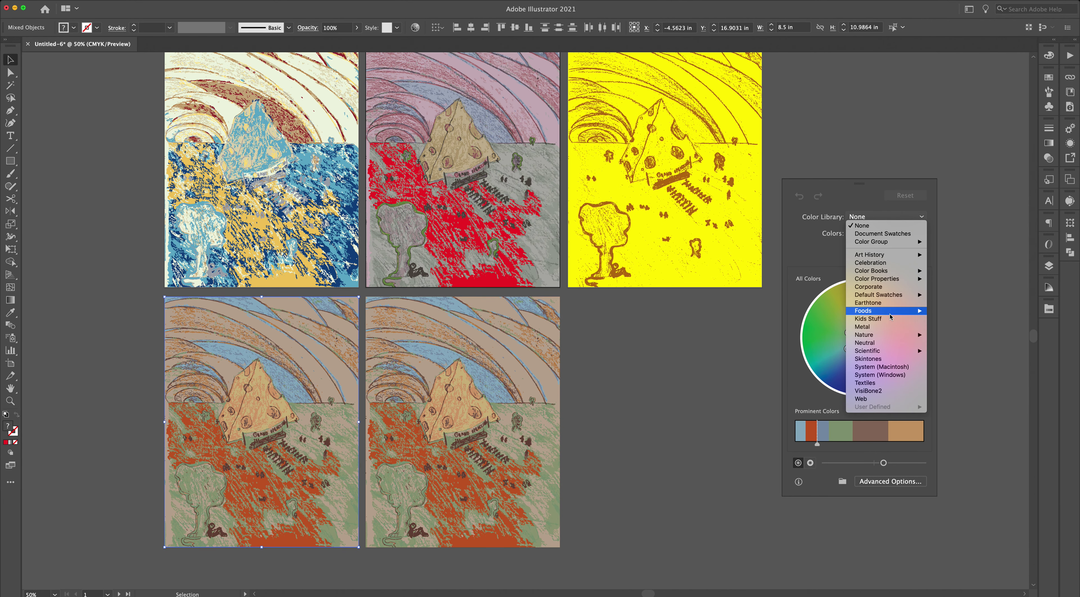
mouse_move(900, 255)
left_click(884, 453)
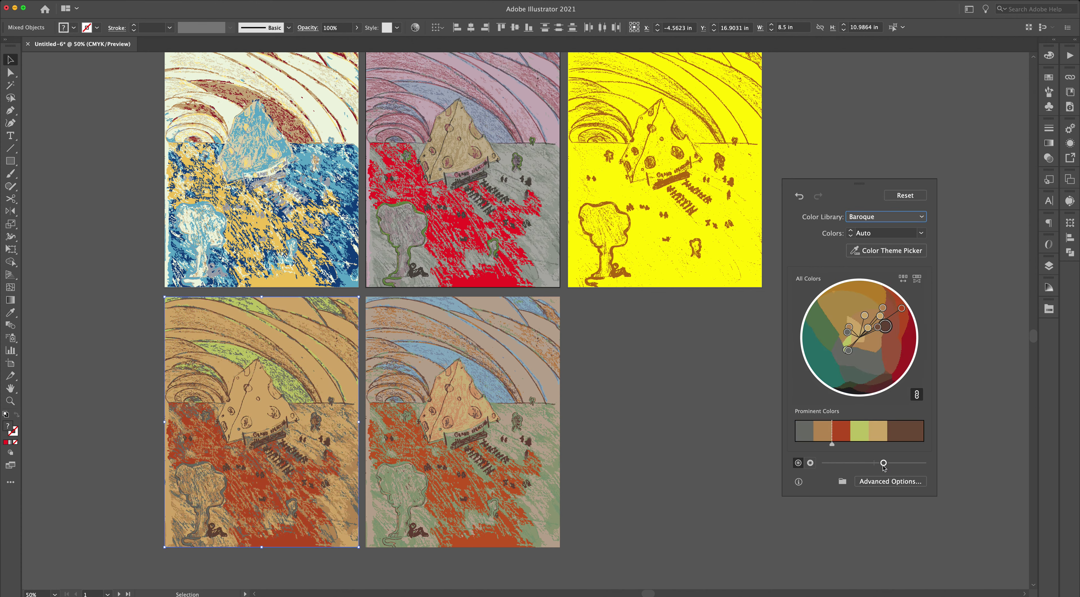
mouse_move(883, 466)
left_mouse_down()
mouse_move(894, 466)
mouse_move(873, 466)
mouse_move(908, 467)
mouse_move(893, 466)
left_mouse_up()
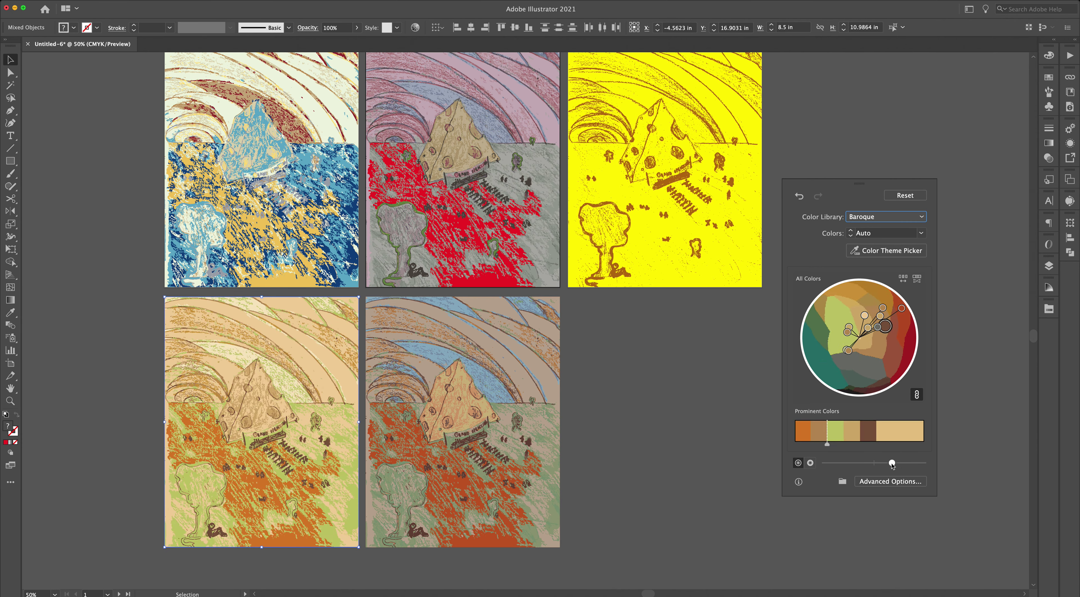
left_click(701, 385)
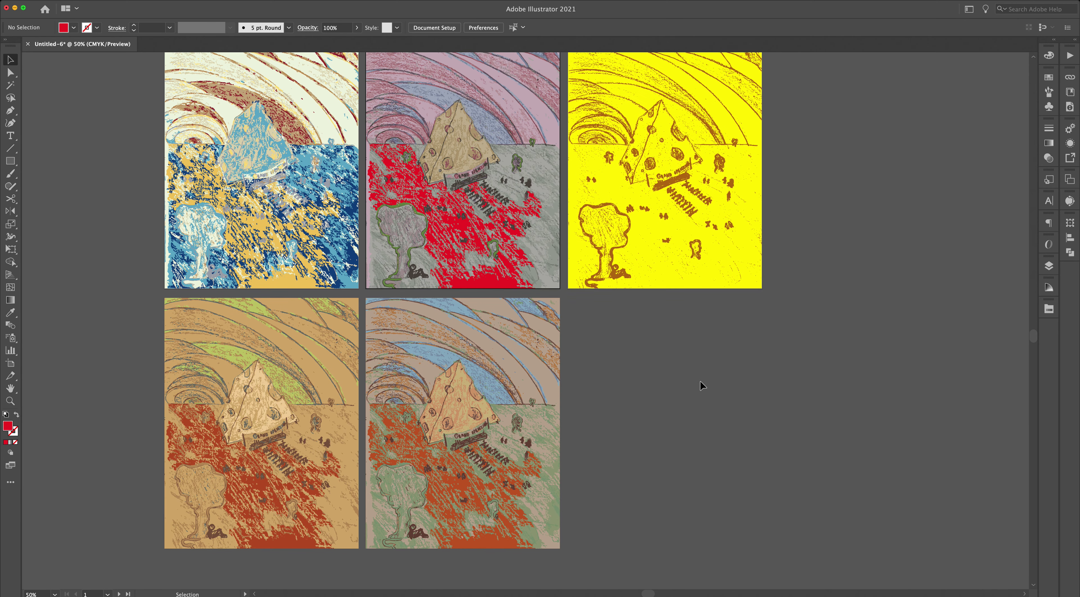
Place the green Artwork 3 signature from the Signatures library in the lower left corner of the blue and yellow drawing
scroll(700, 381, "up", 3)
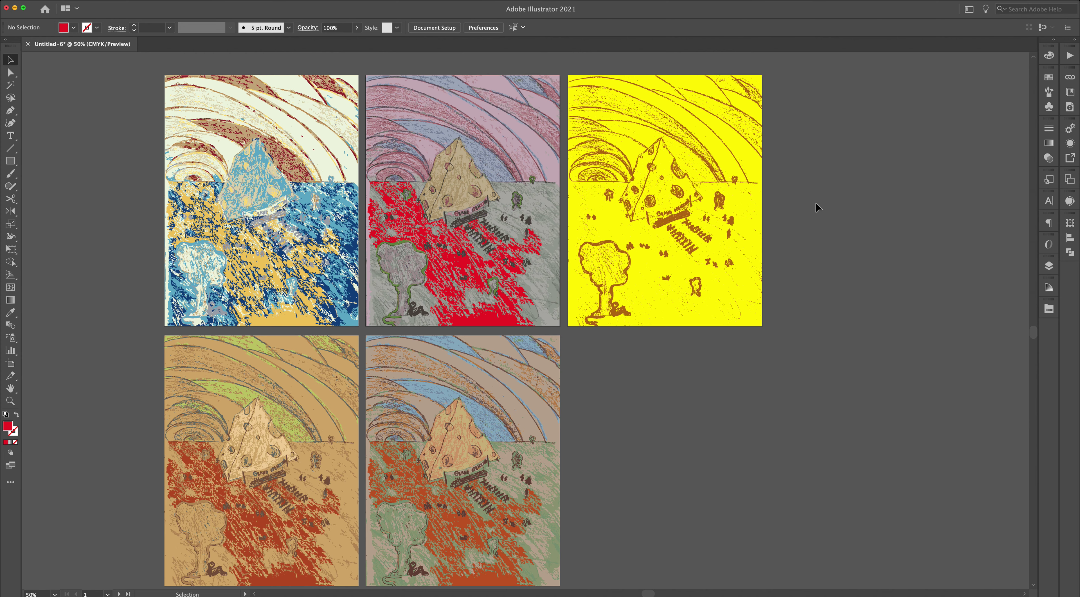
left_click(1070, 92)
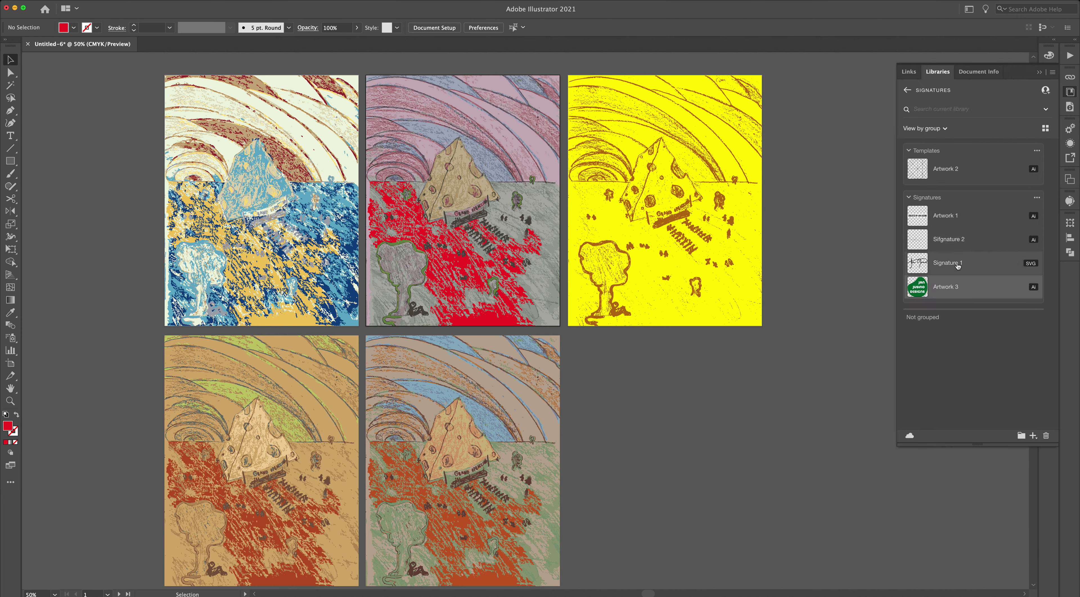
left_click_drag(210, 287, 224, 325)
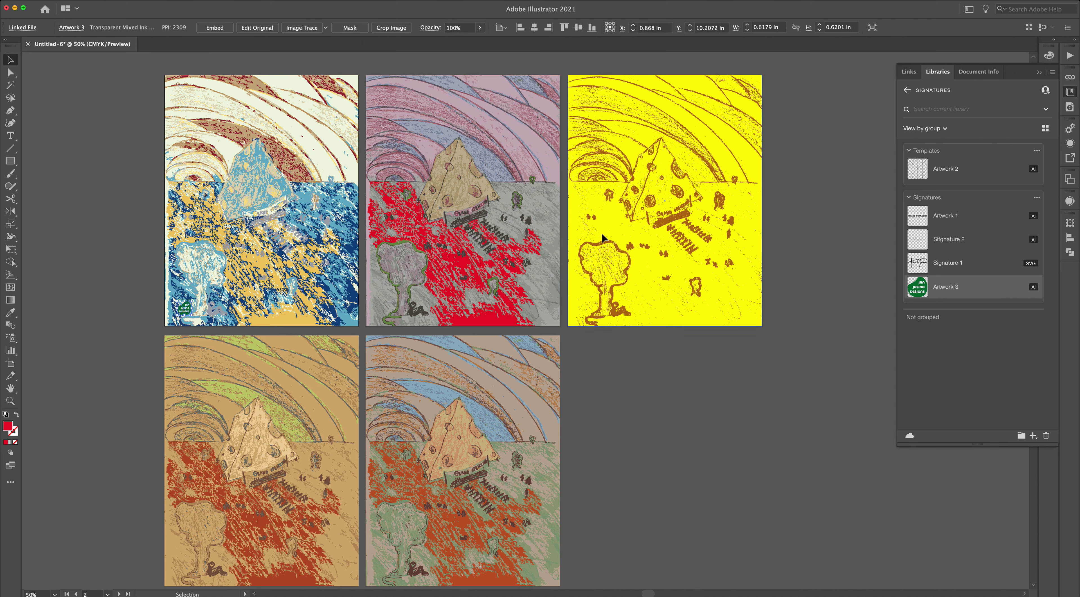
Duplicate the bright yellow sketch with its background straight down, about 11.4 in below its place on the right artboard
left_click_drag(775, 350, 739, 323)
left_click_drag(646, 176, 665, 434)
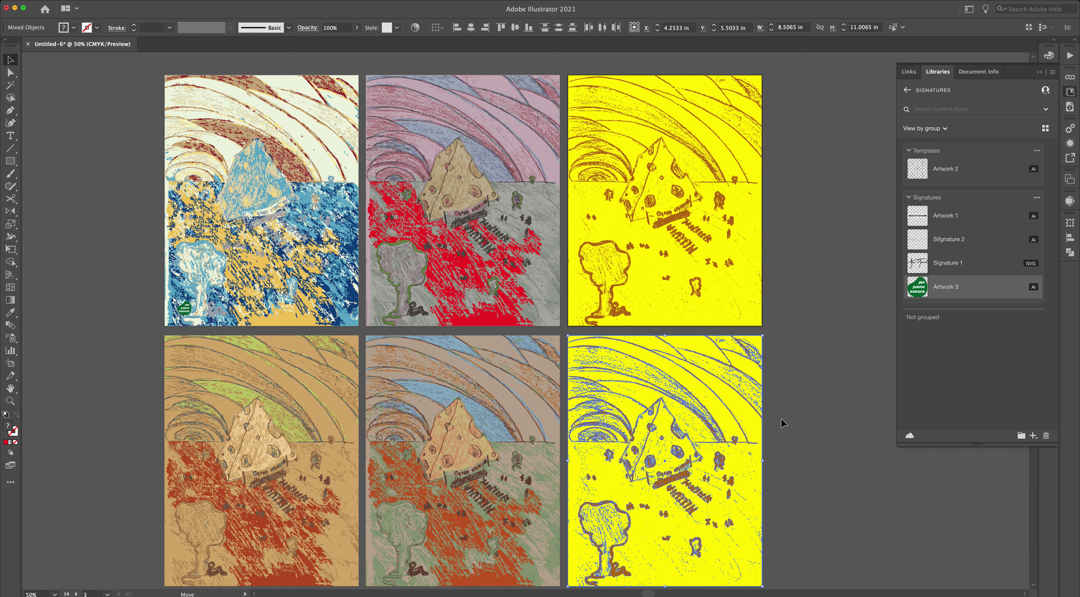
left_click(788, 389)
Sample fills for the lower yellow sketch's background with the Eyedropper, settling on the golden yellow of the blue and yellow drawing
left_click(753, 418)
key("i")
left_click(448, 410)
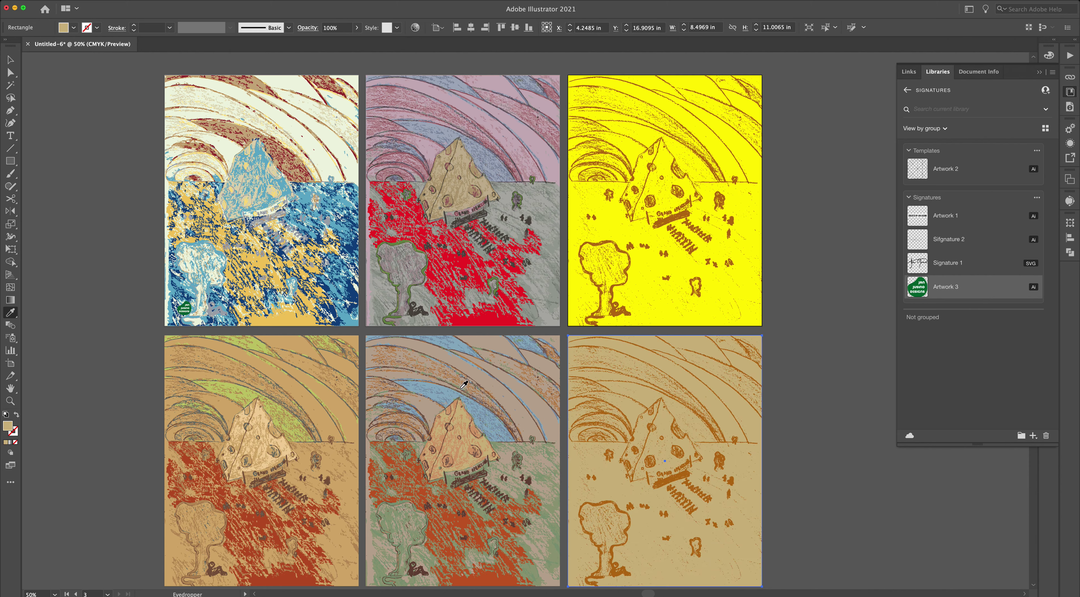
left_click(447, 390)
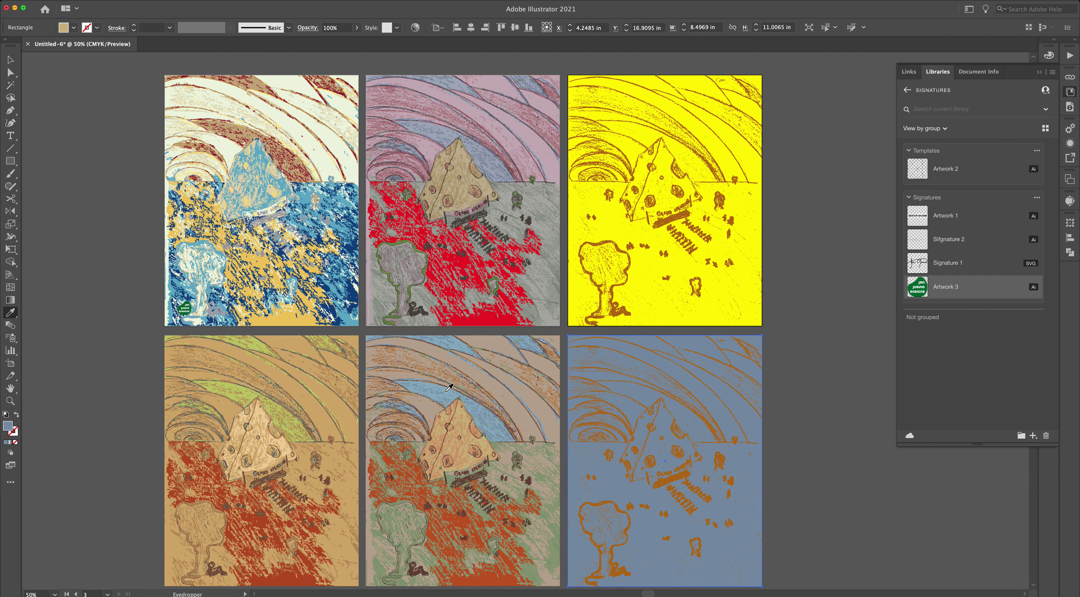
left_click(491, 318)
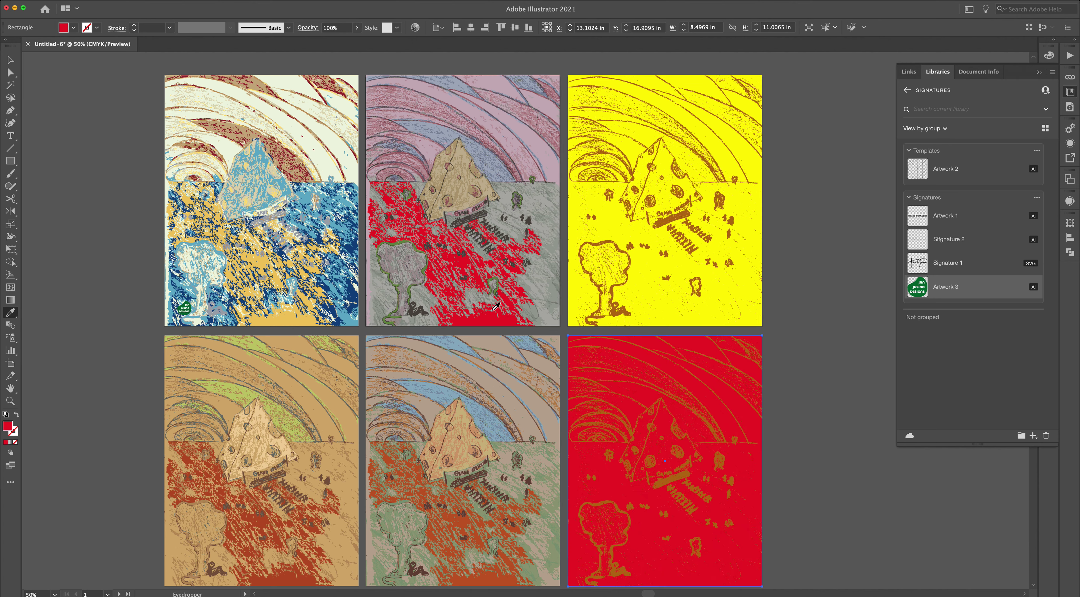
left_click(244, 393)
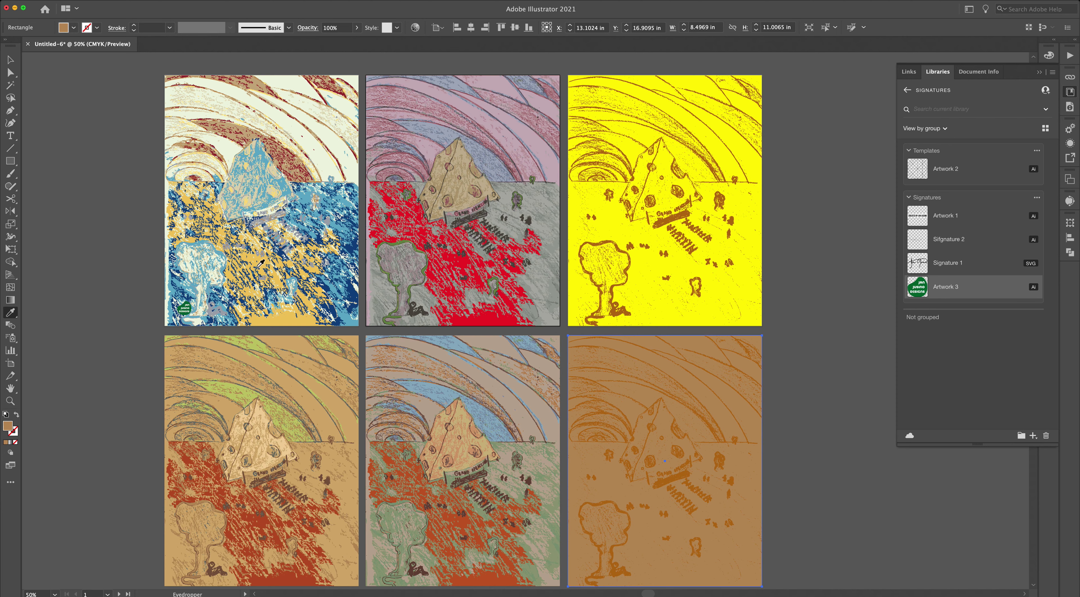
left_click(264, 257)
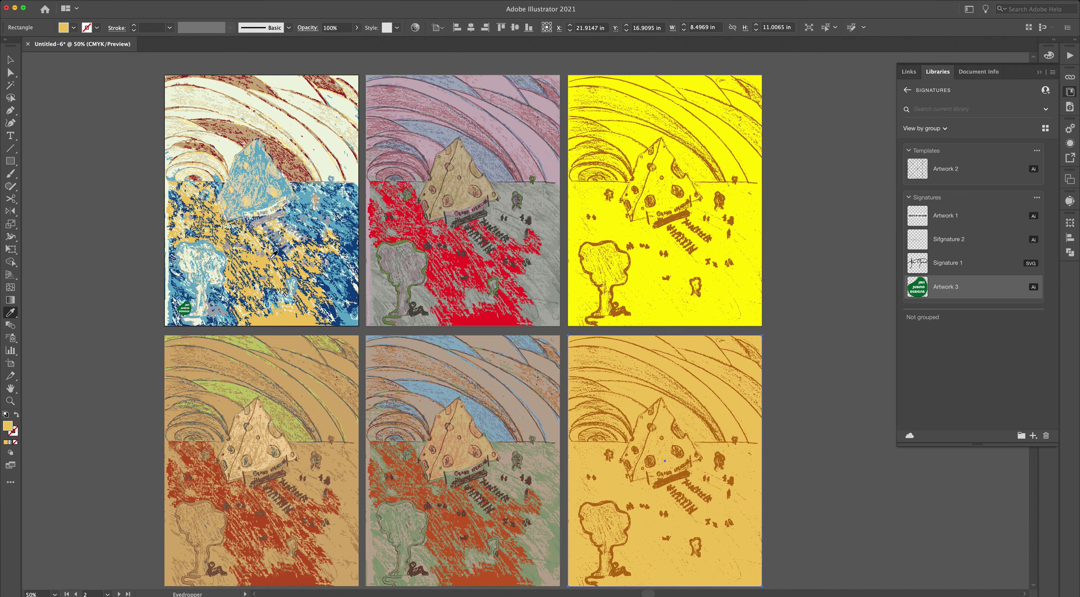
Select the line work of the golden yellow sketch and open the Vonster Patterns swatch library
key("v")
left_click_drag(793, 364, 646, 510)
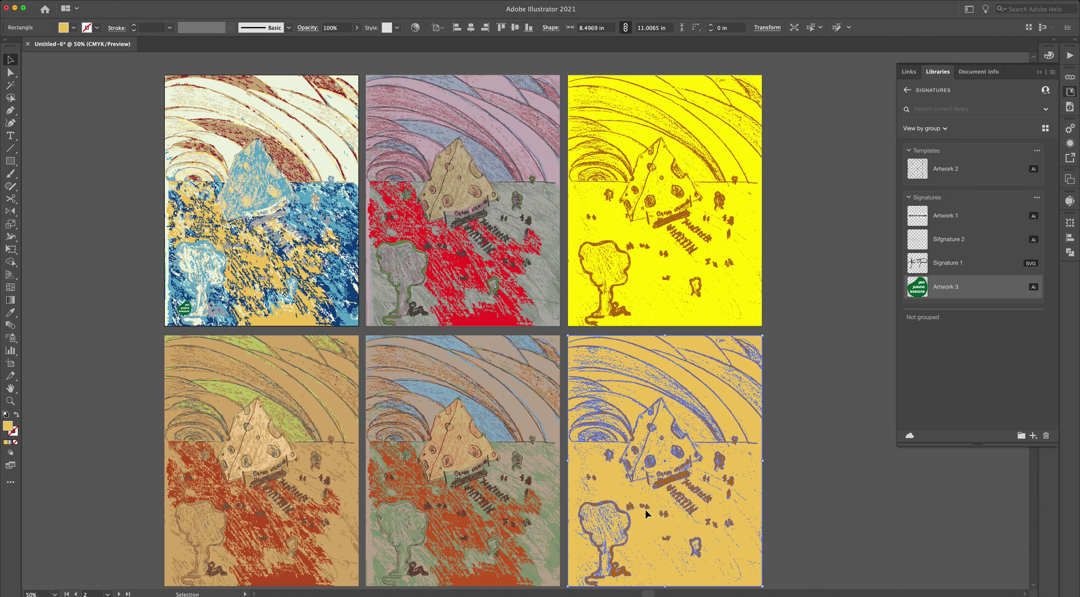
left_click(801, 460)
left_click(674, 481)
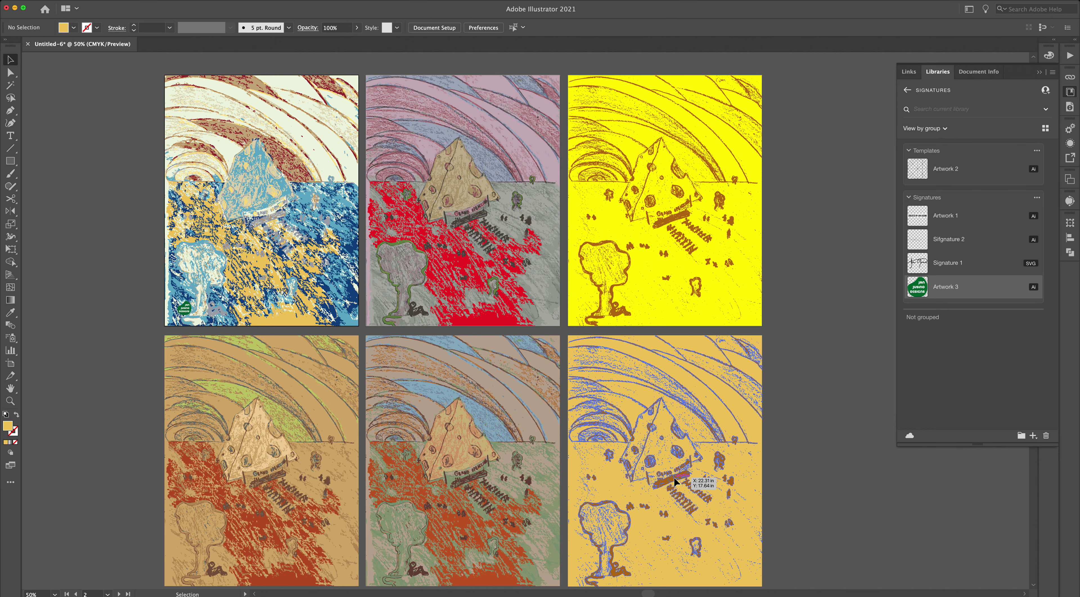
left_click(1040, 74)
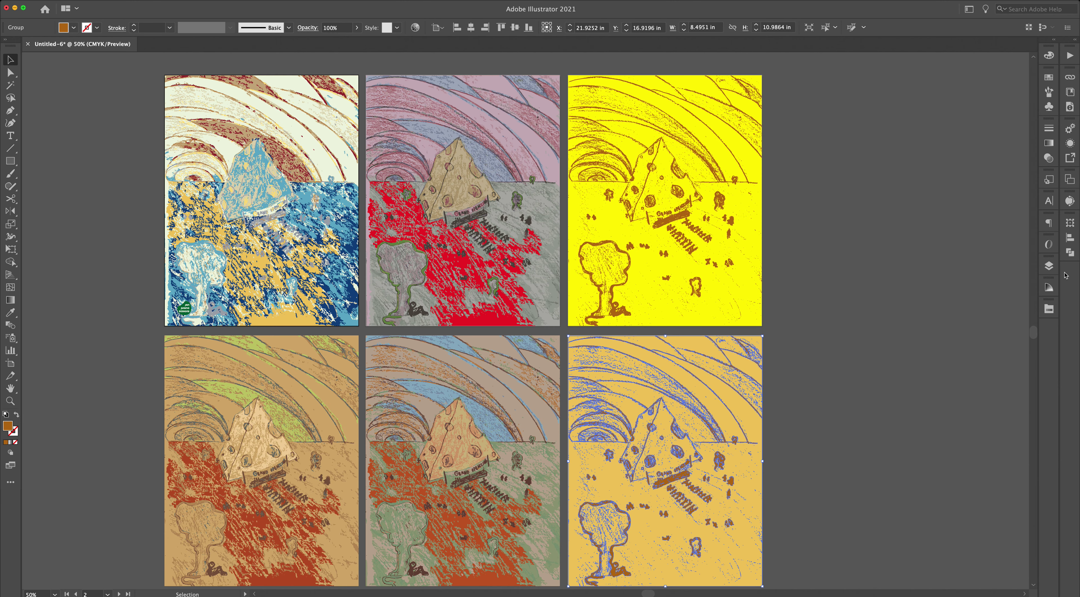
left_click(1049, 309)
left_click(921, 476)
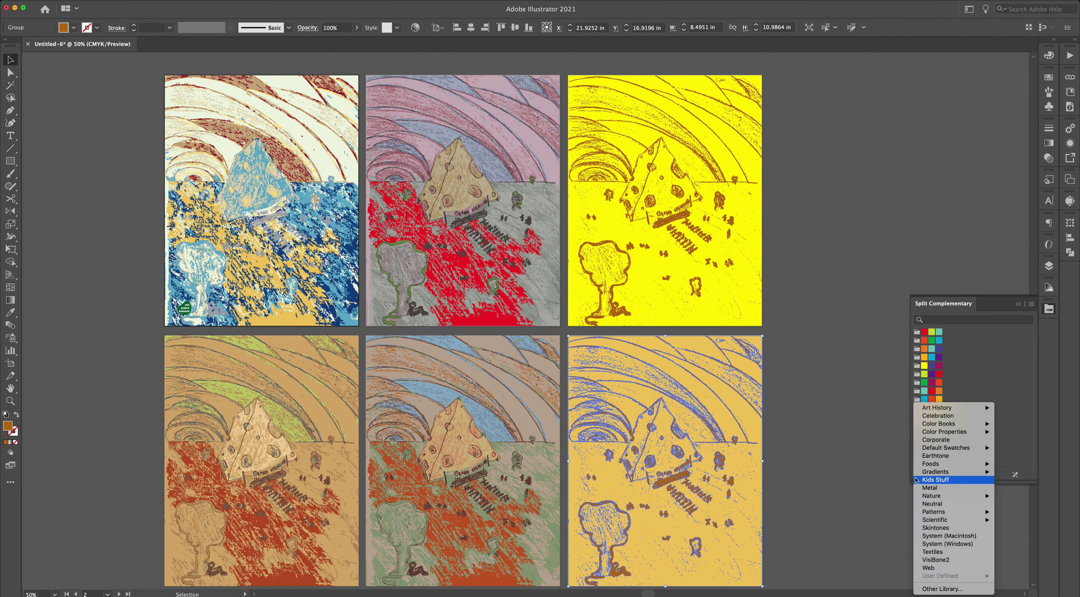
mouse_move(944, 512)
mouse_move(1019, 521)
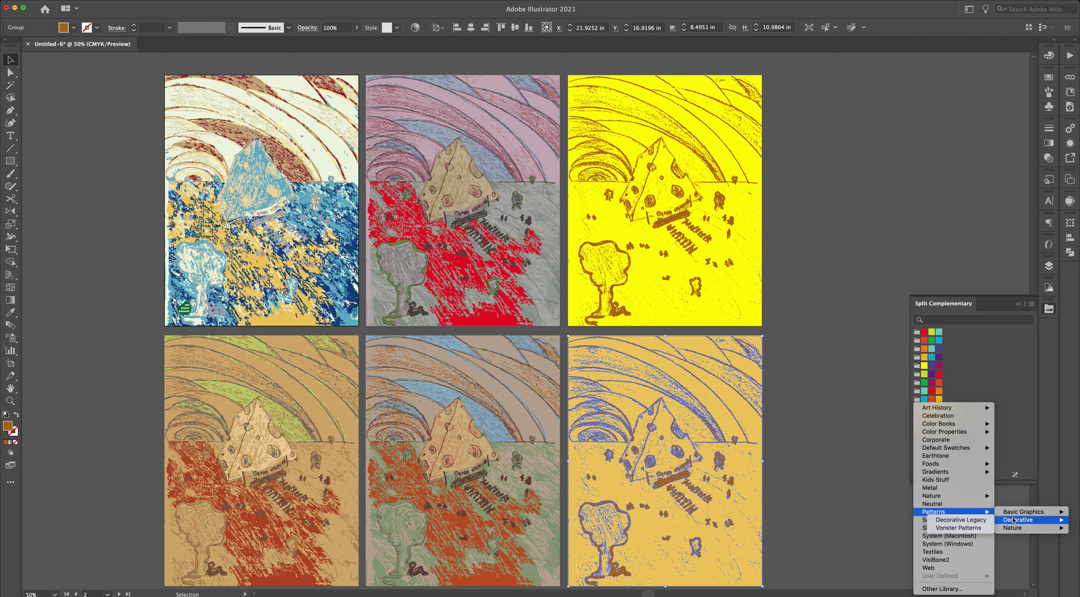
left_click(983, 530)
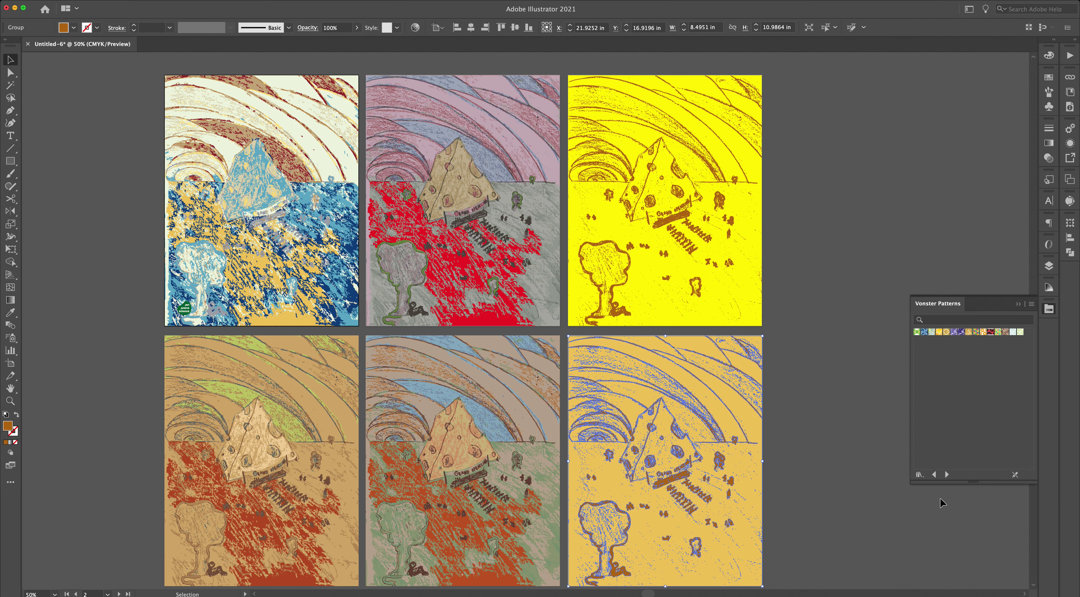
Try a black checkered pattern from the Decorative Legacy library as the fill of the golden yellow sketch's lines
left_click(934, 474)
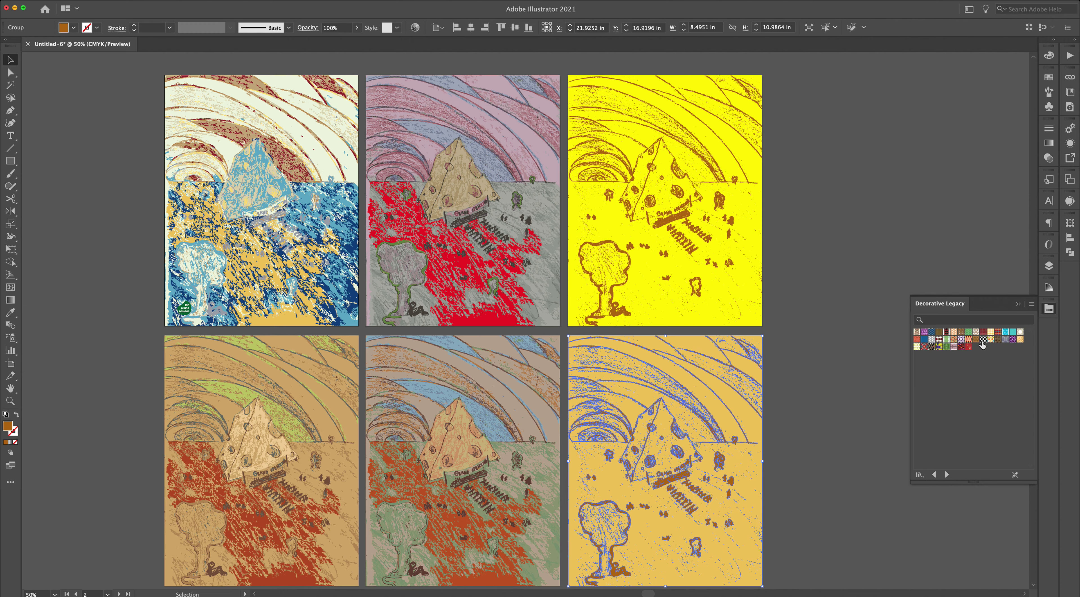
left_click(834, 375)
left_click(679, 481)
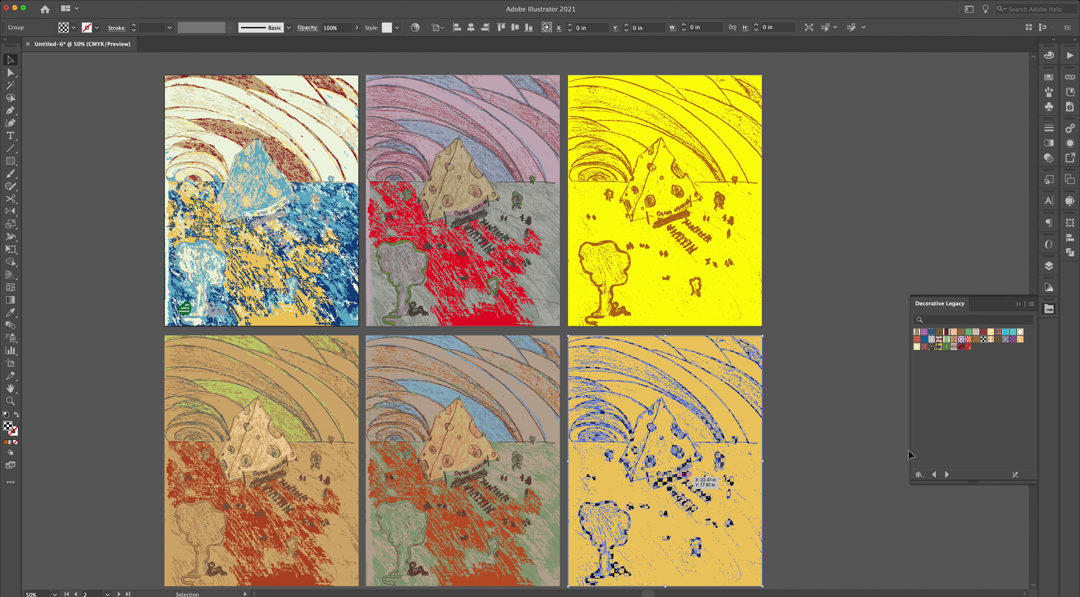
Fill the golden yellow sketch's lines with a dark texture from the Basic Graphics_Textures library
left_click(935, 475)
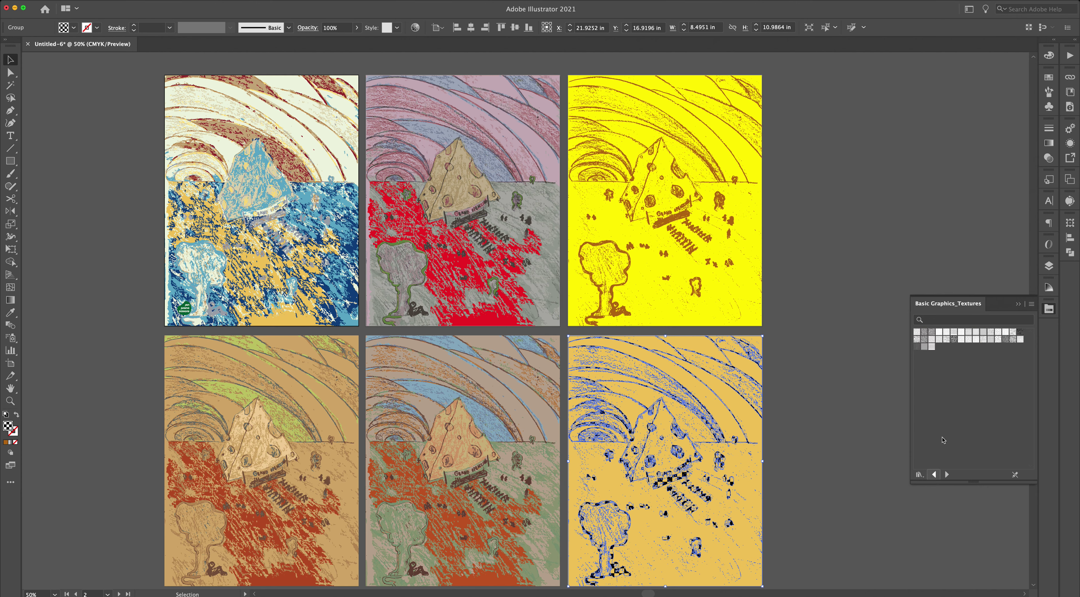
left_click(1021, 333)
left_click(829, 394)
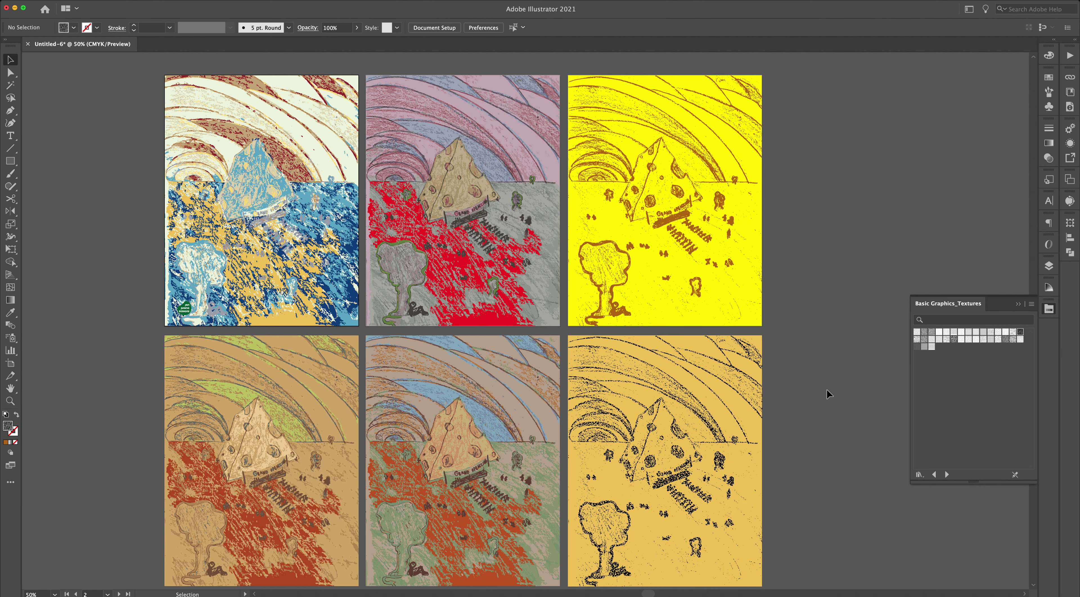
Try several Basic Graphics_Textures patterns as the fill of the golden yellow background rectangle behind the sketch
left_click(751, 423)
left_click(931, 348)
left_click(929, 334)
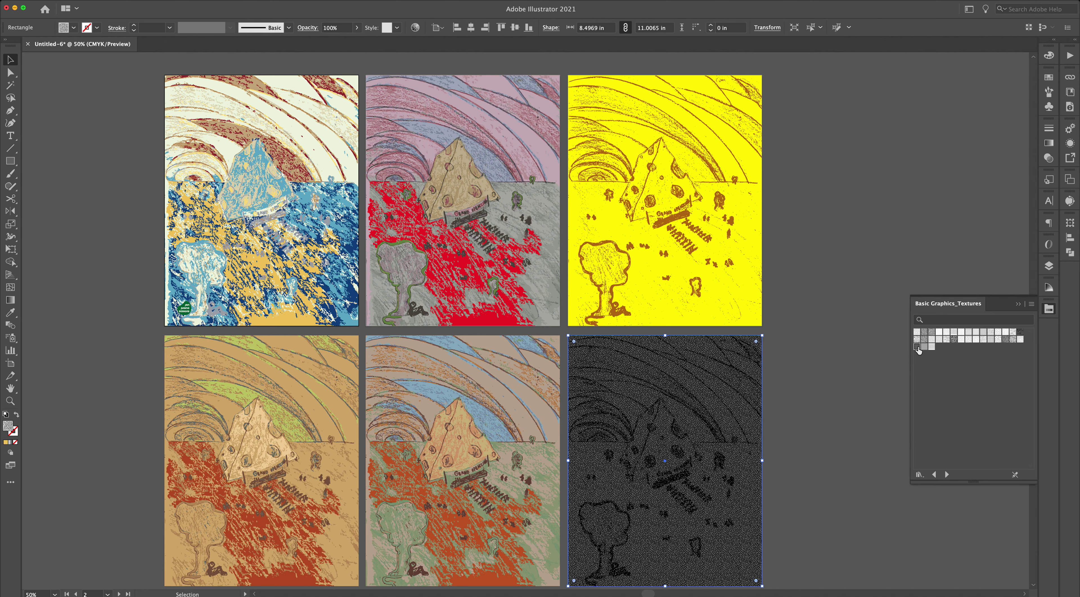
left_click(918, 348)
Fill the textured sketch's background rectangle with the first horizontal line pattern from the Basic Graphics_Lines library
left_click(935, 474)
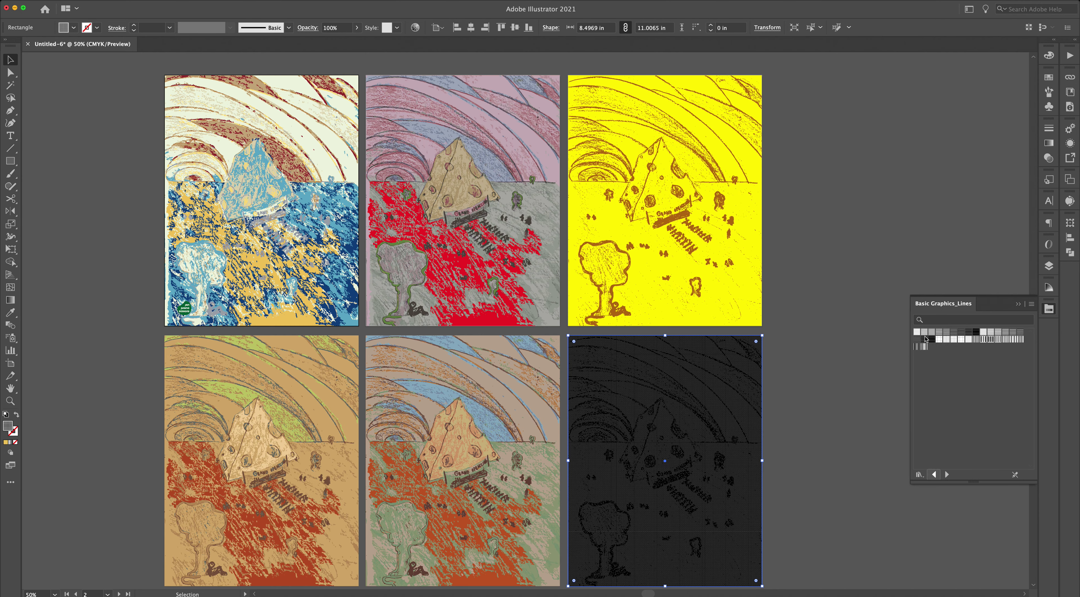
left_click(917, 332)
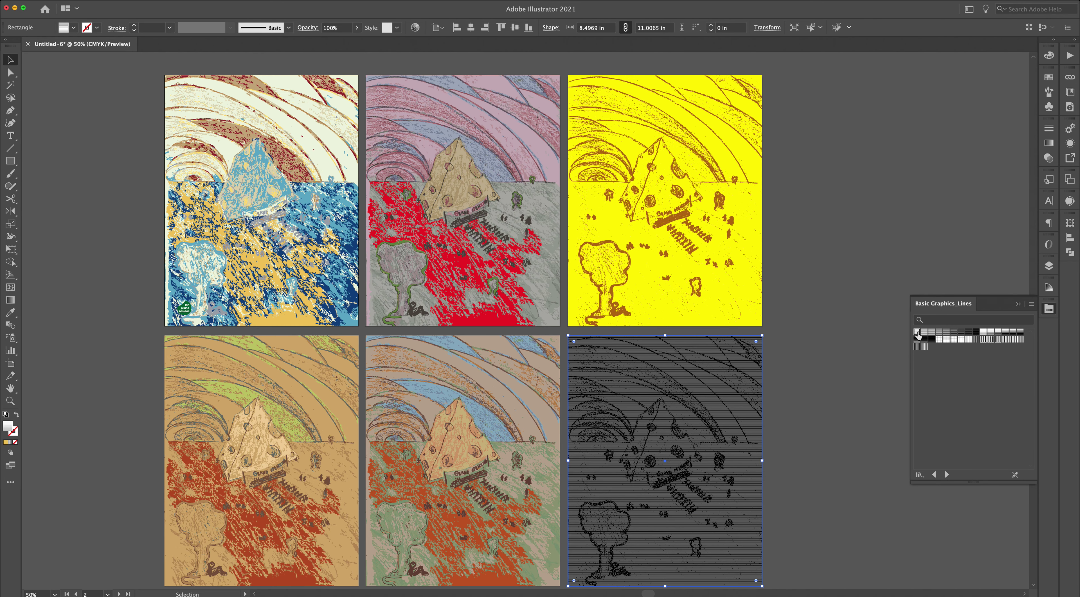
left_click(839, 343)
Duplicate the letter-size artboards so that each of the three lower sketch versions has its own artboard
left_click(433, 29)
left_click(655, 218)
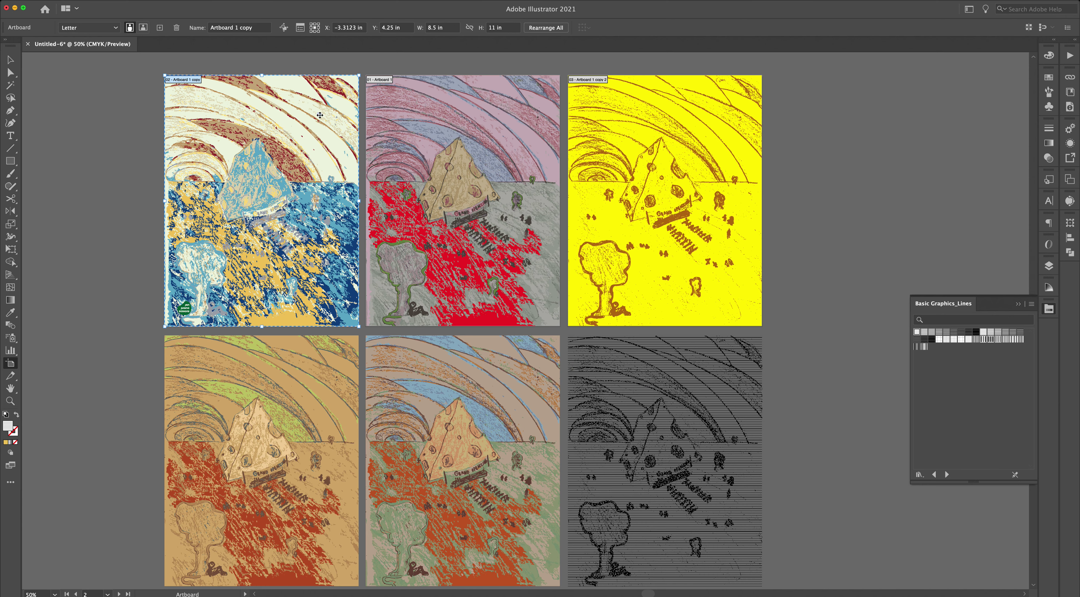
left_click_drag(320, 118, 101, 287)
key("Delete")
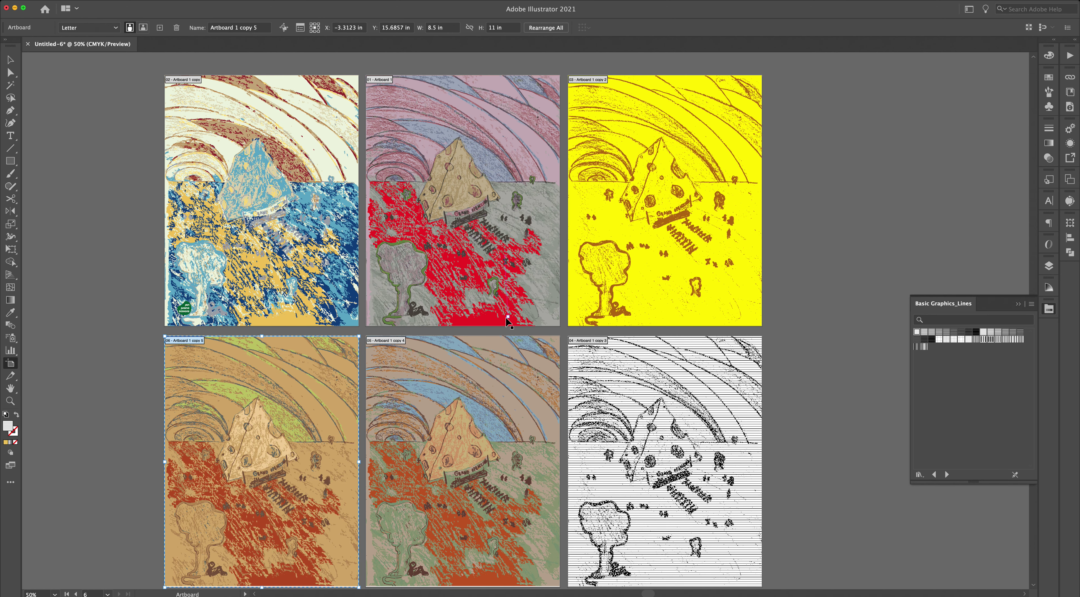
key("Escape")
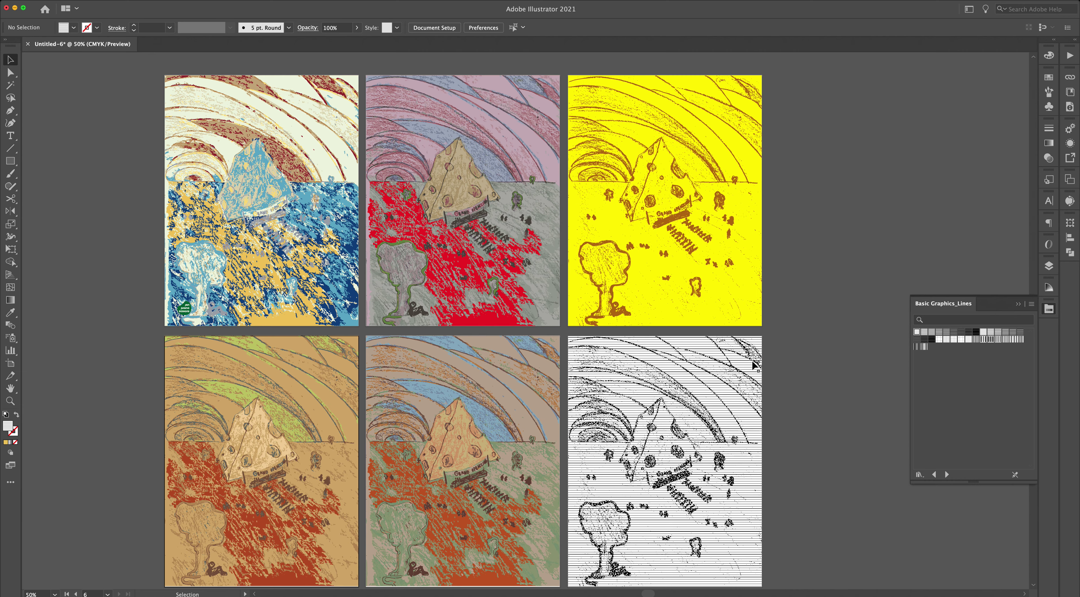
left_click_drag(776, 359, 766, 345)
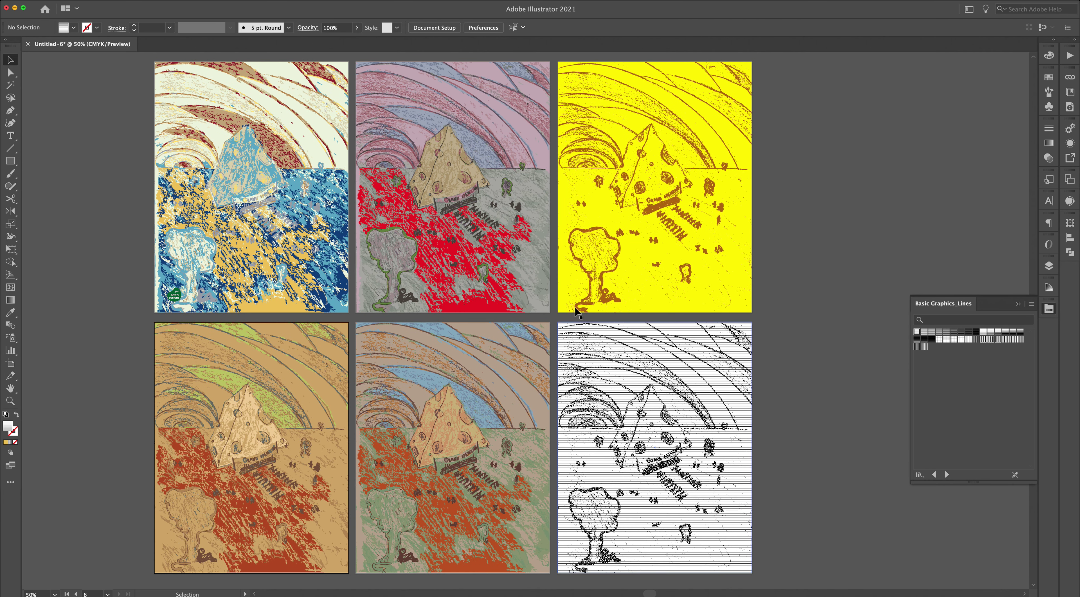
left_click(176, 298)
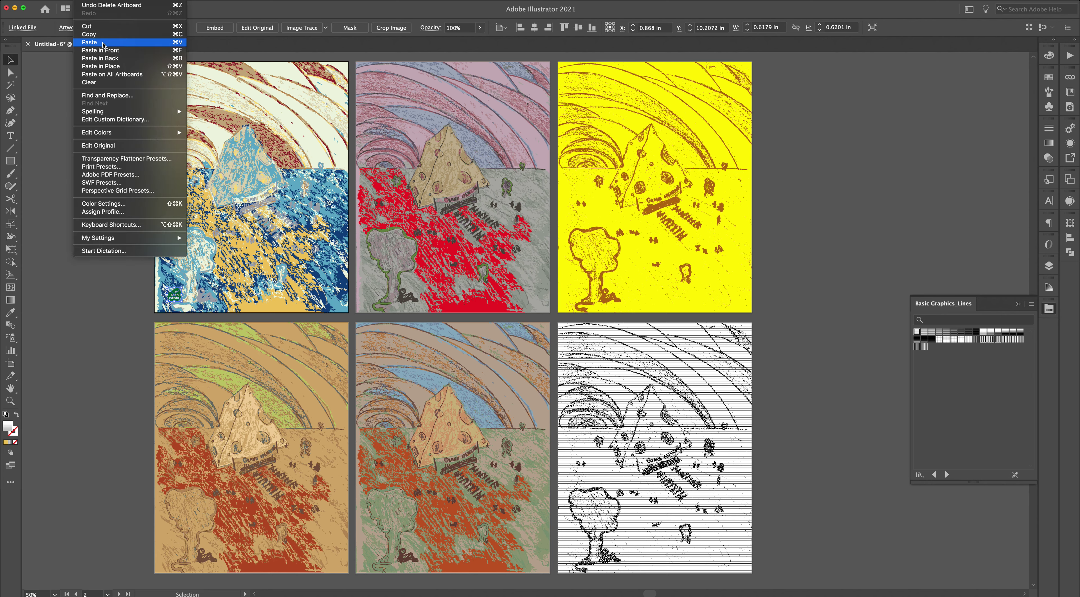
left_click(112, 75)
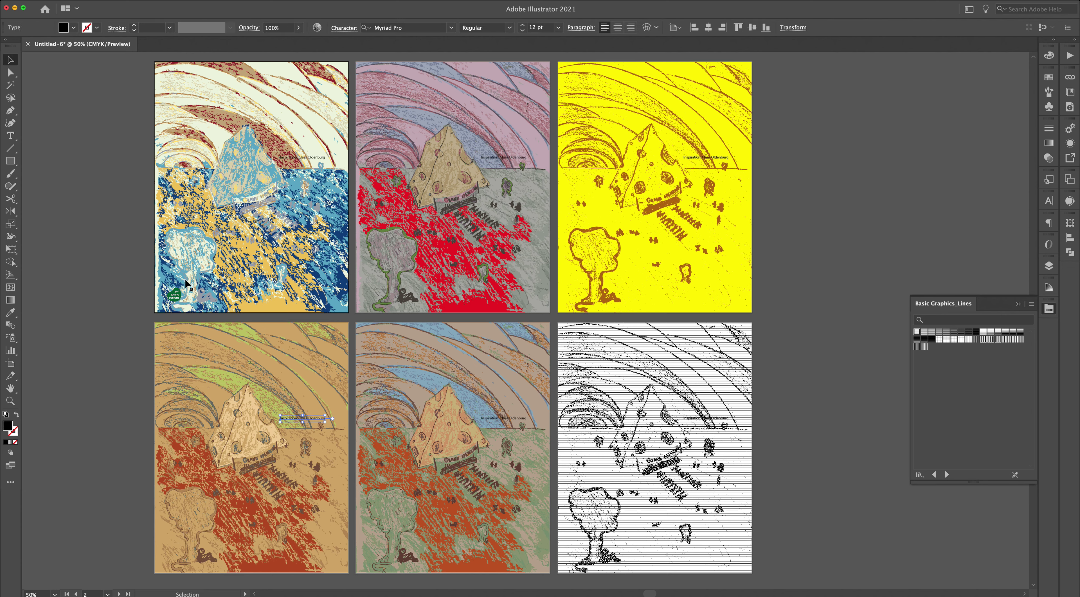
key("a")
Copy the green logo from the blue and cream sketch and paste it on all artboards
left_click(187, 288)
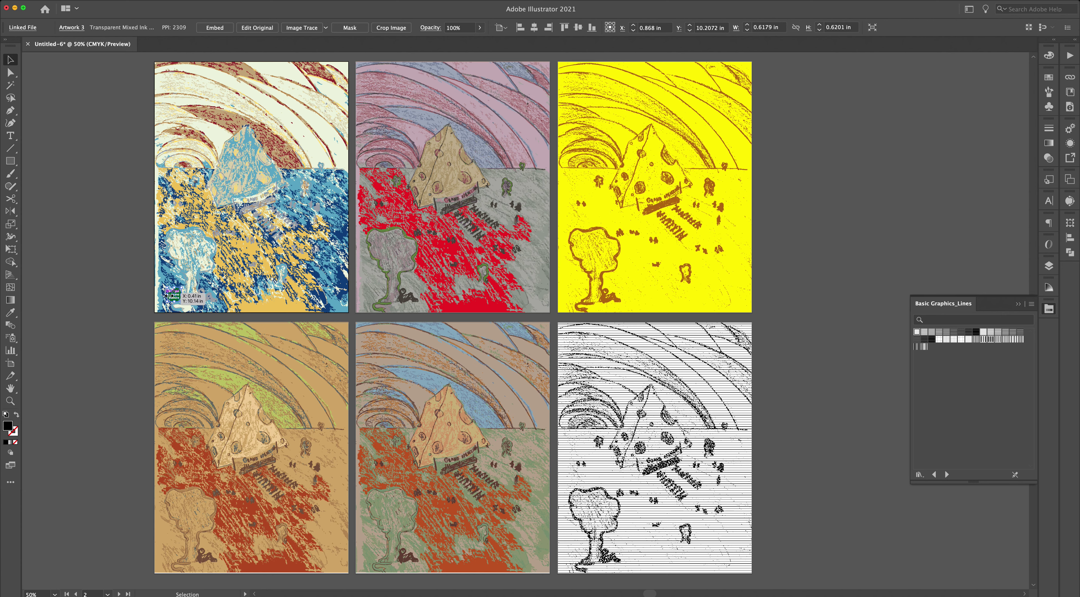
key("v")
left_click(81, 4)
left_click(112, 74)
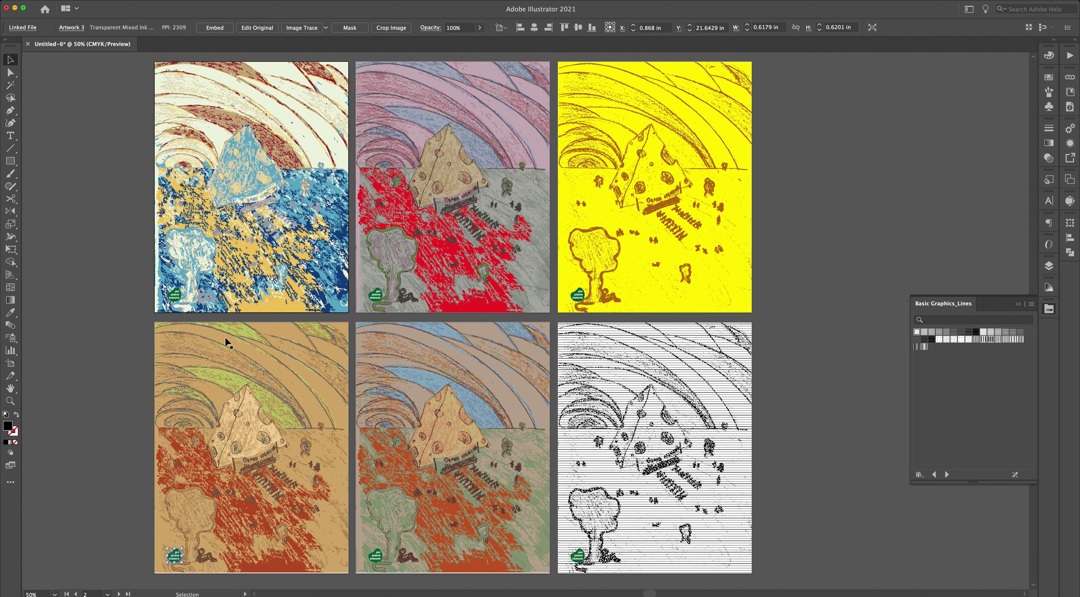
Move the six pasted logos together to the lower-right corners of their artboards and delete the leftover original from the blue and cream sketch
left_click(175, 295)
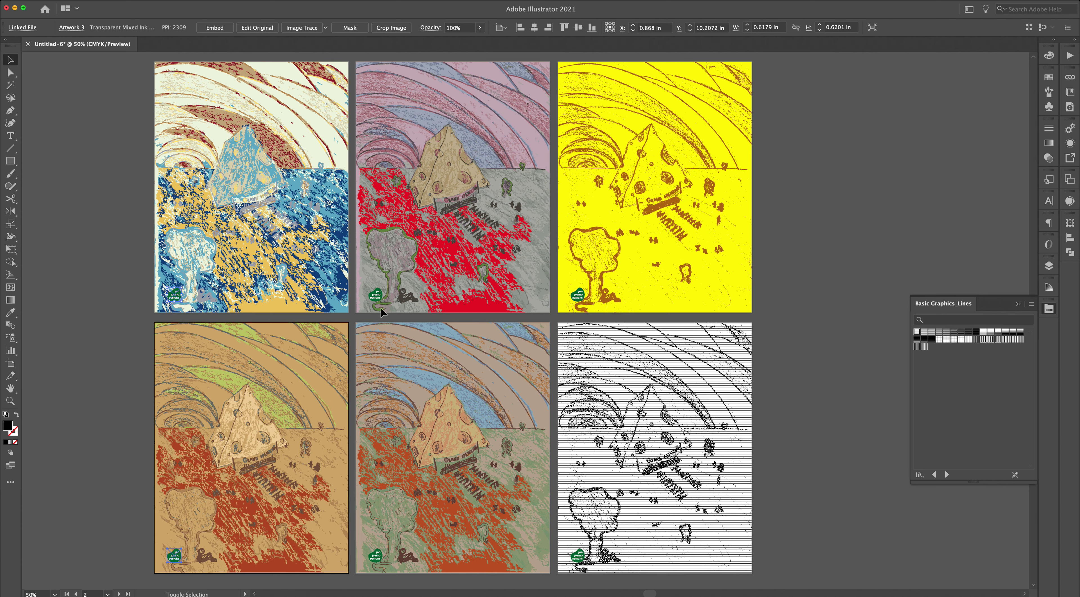
left_click(380, 297, "shift")
left_click(578, 295, "shift")
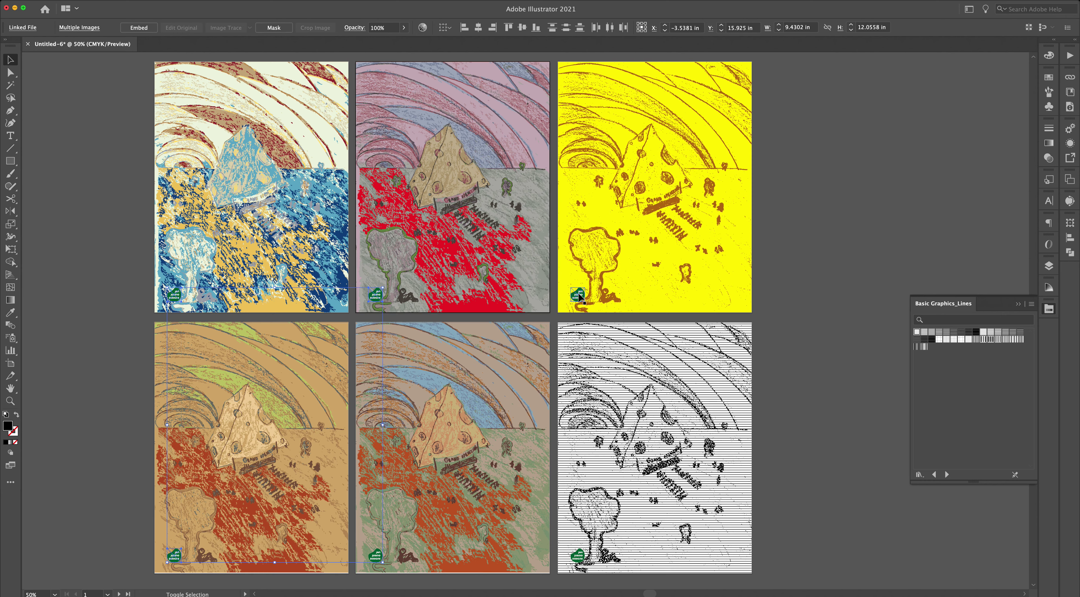
left_click(578, 556, "shift")
left_click_drag(378, 560, 546, 556)
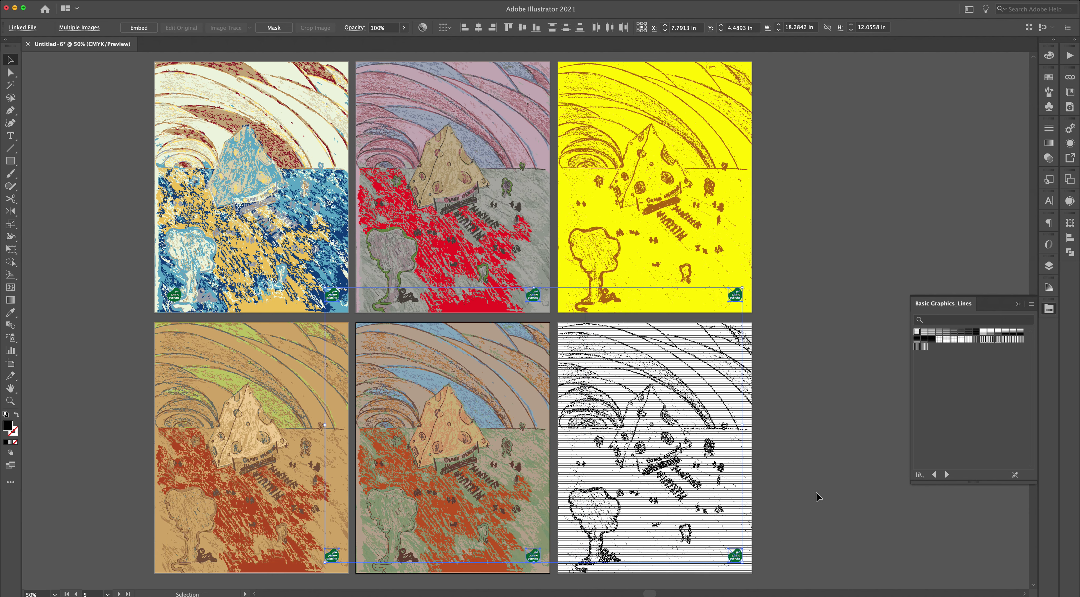
left_click(808, 483)
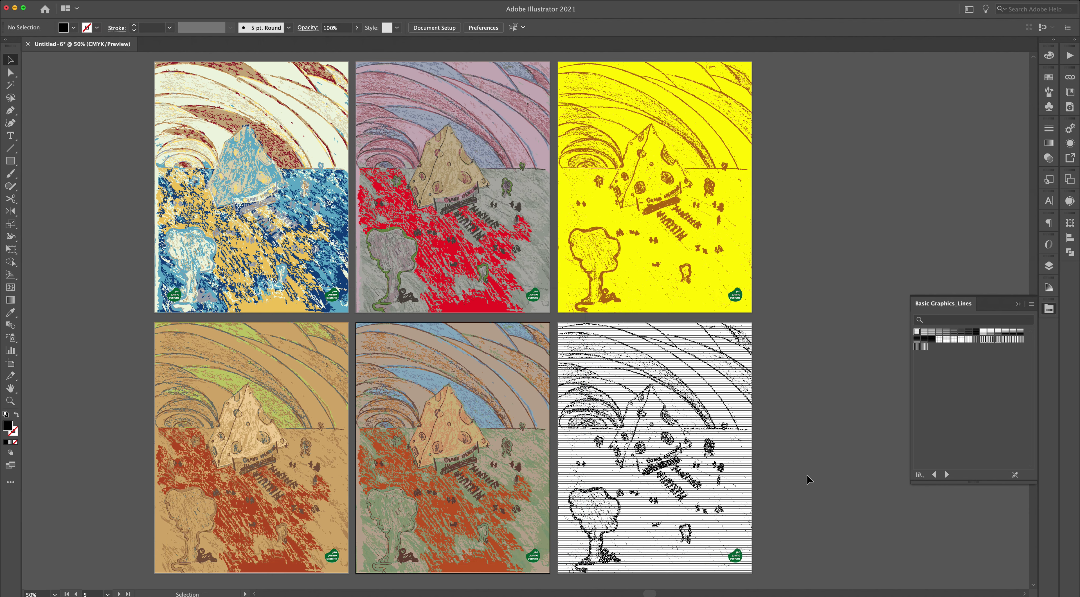
left_click(173, 296)
key("Delete")
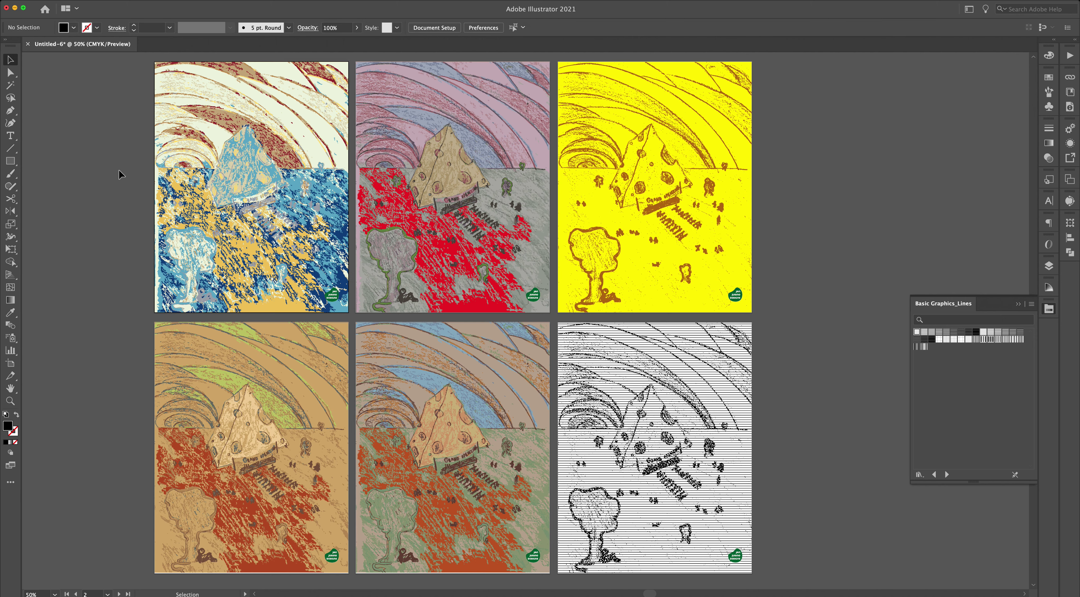
left_click(1019, 305)
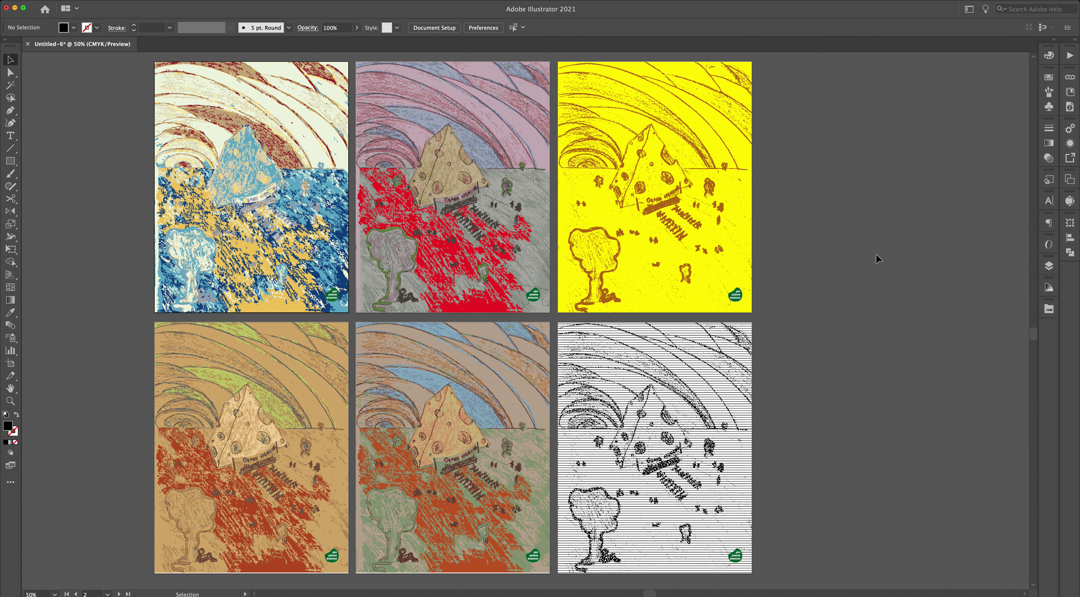
Fill the bright yellow sketch's brown lines with the purple gradient from the Fruits and Vegetables gradient library
left_click_drag(874, 247, 848, 251)
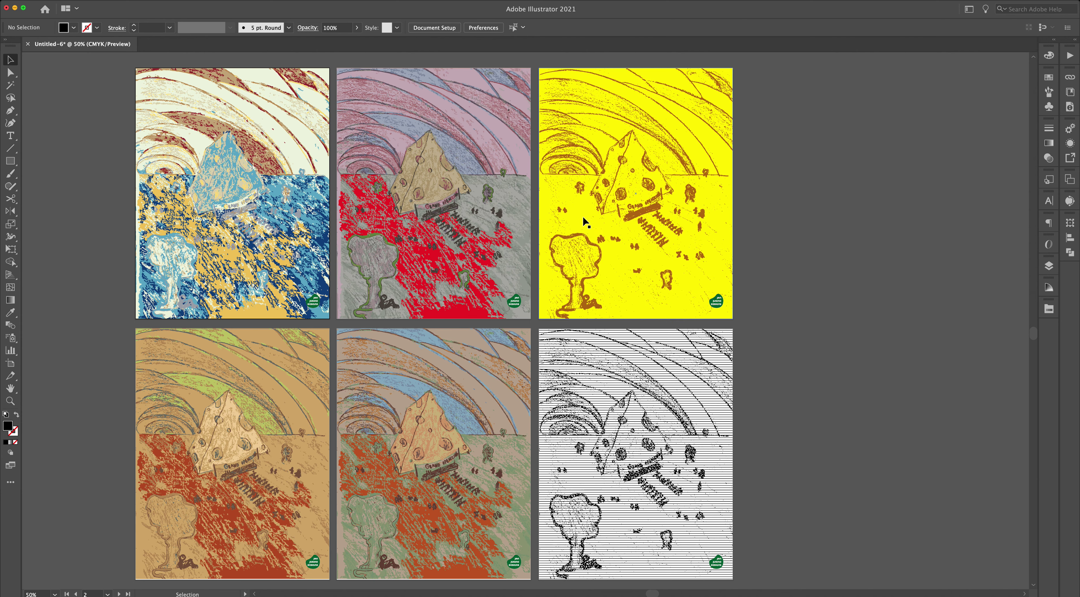
left_click(638, 216)
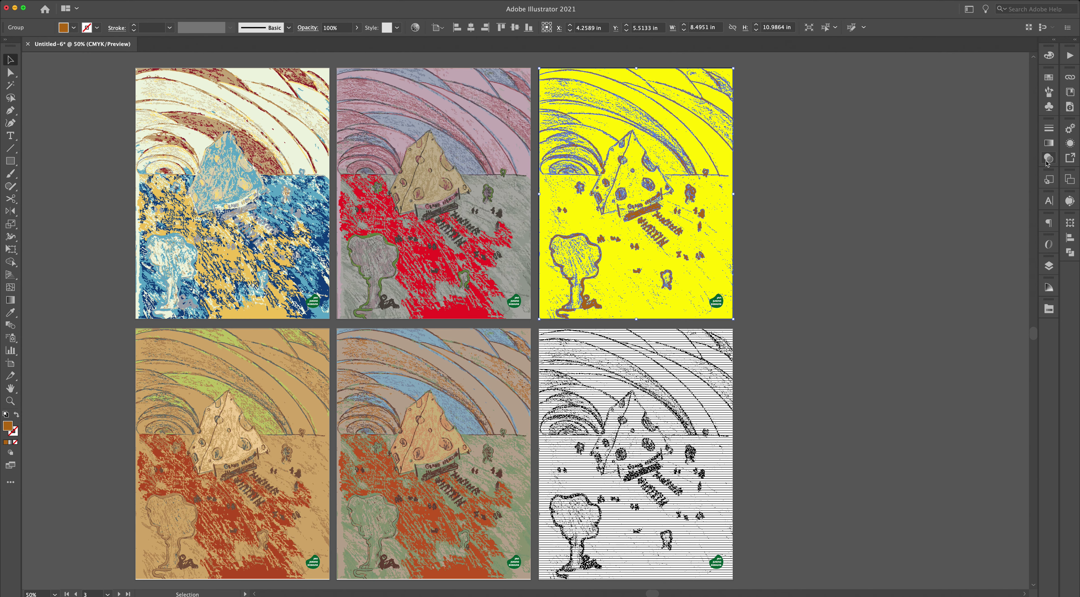
left_click(1049, 309)
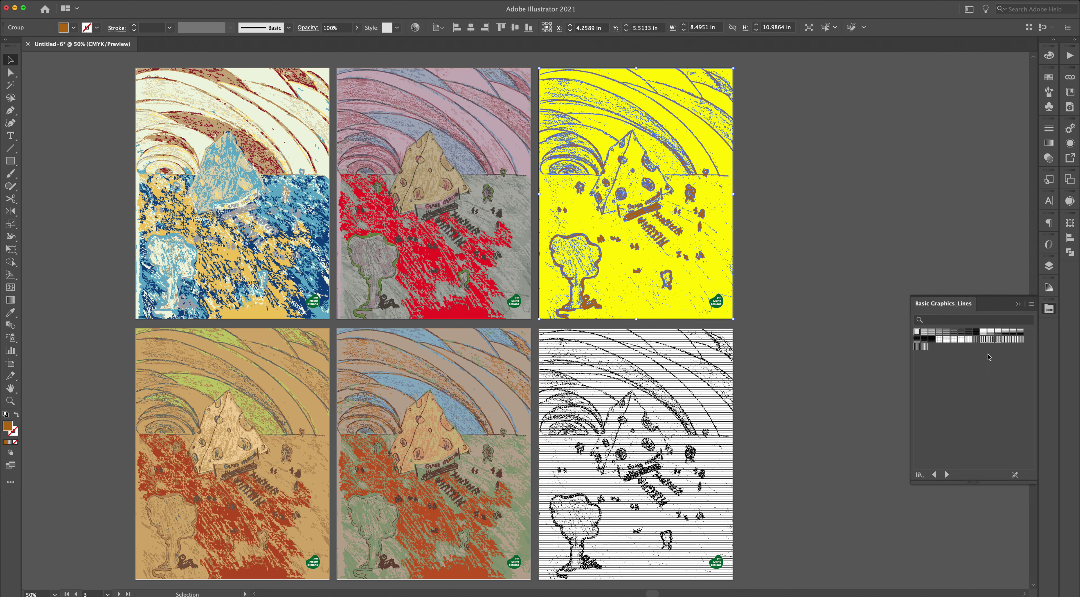
left_click(919, 475)
mouse_move(964, 472)
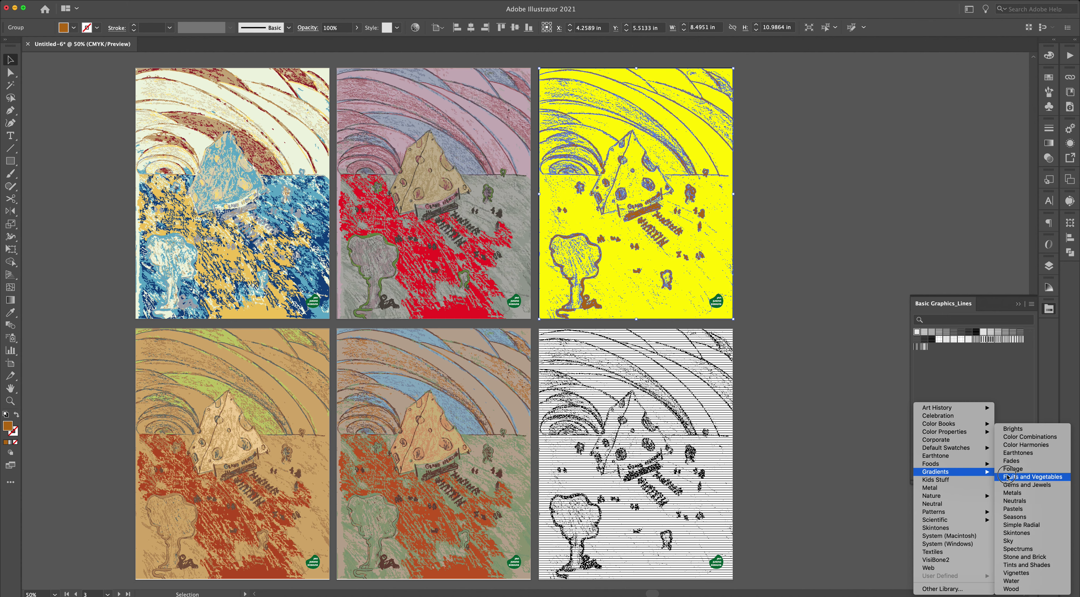
left_click(1012, 477)
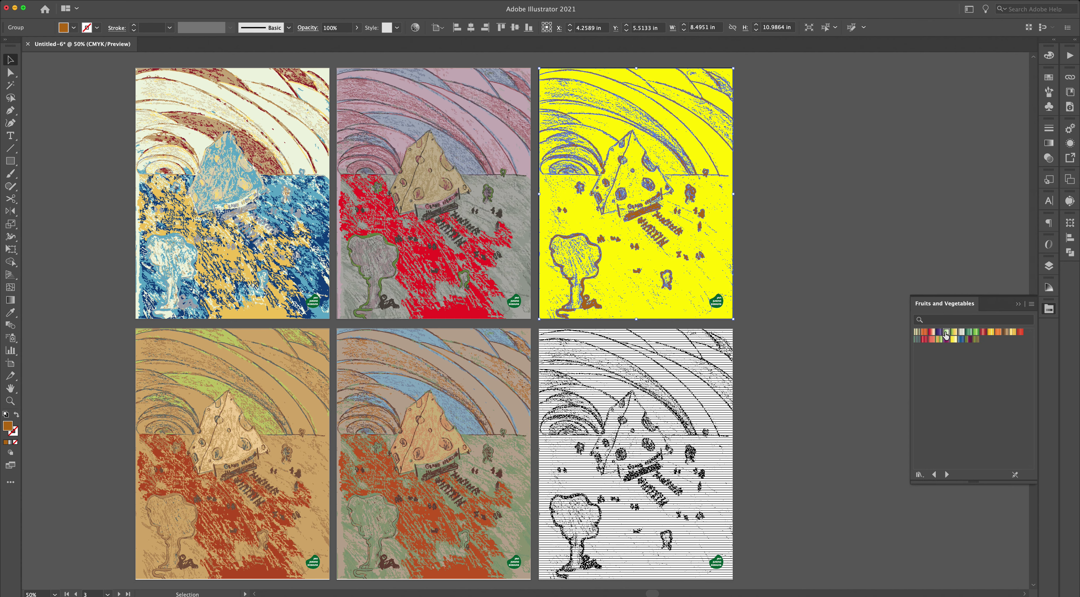
left_click(946, 333)
left_click(939, 333)
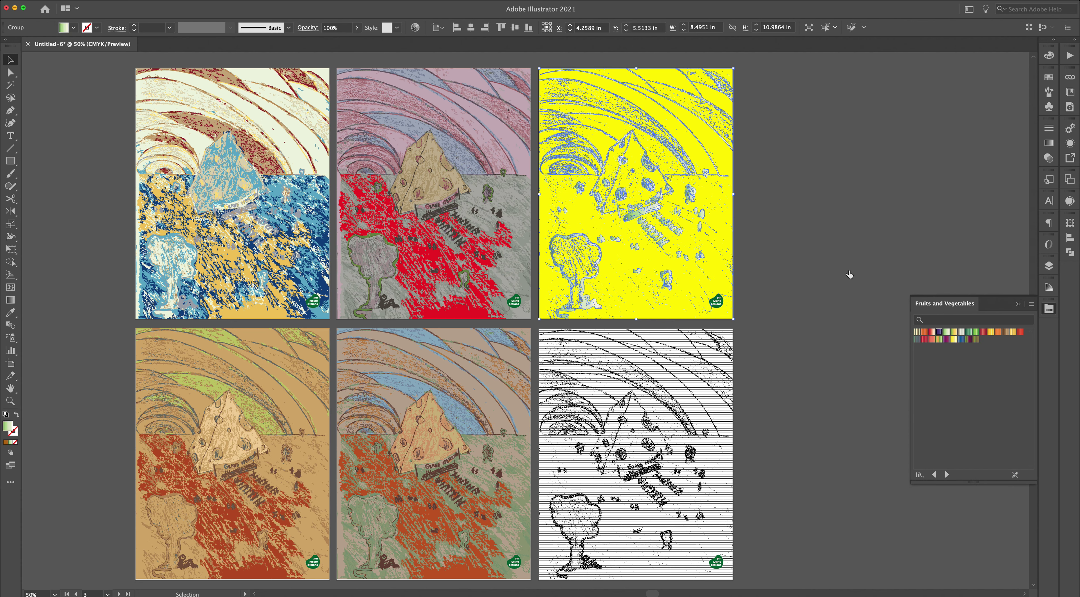
left_click(849, 275)
scroll(883, 244, "up", 1)
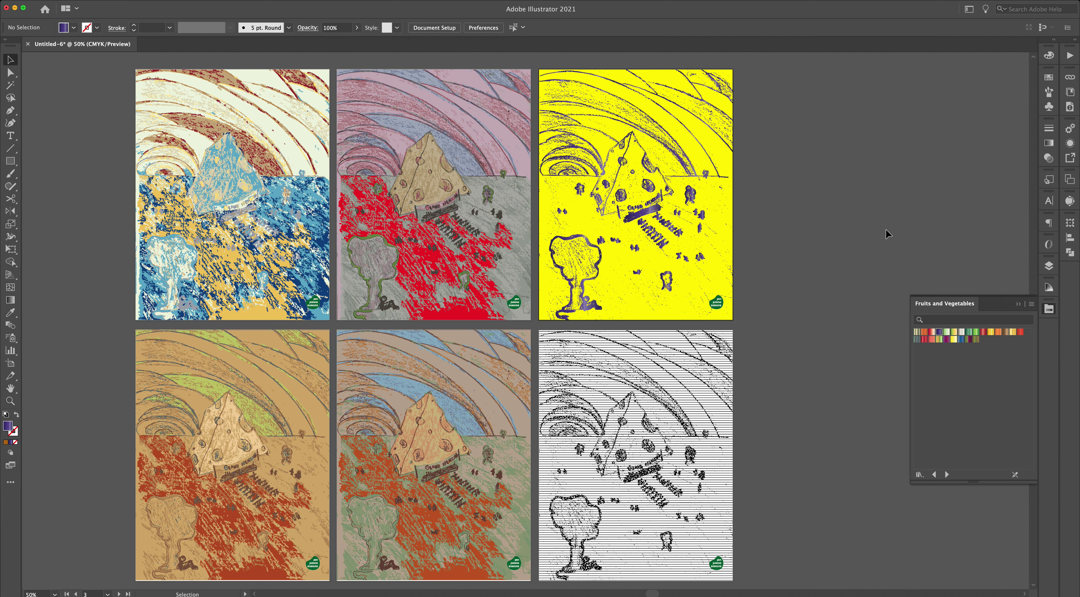
key("super+shift+5")
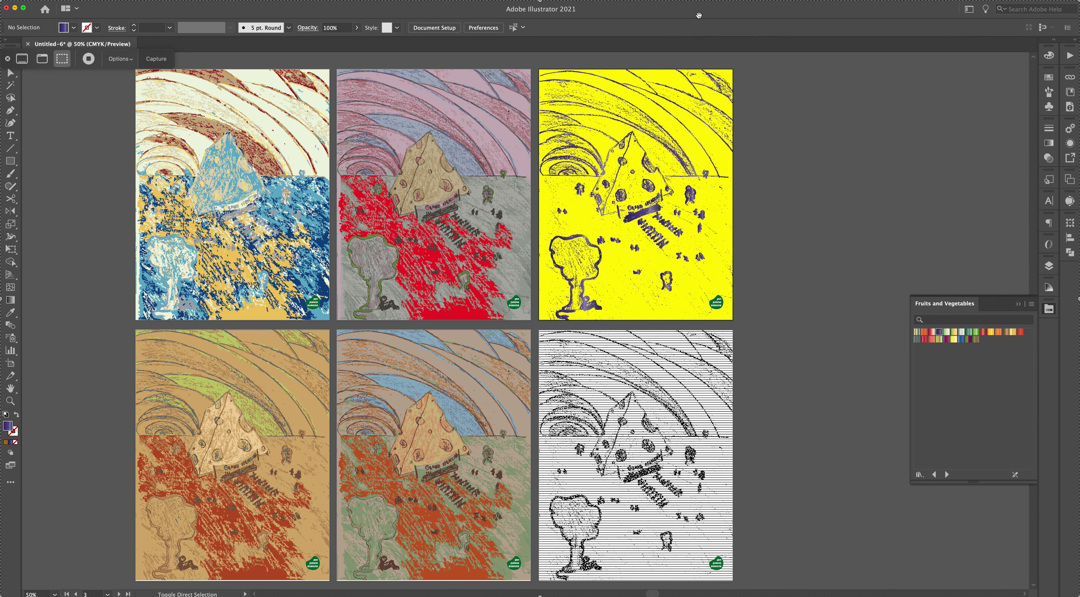